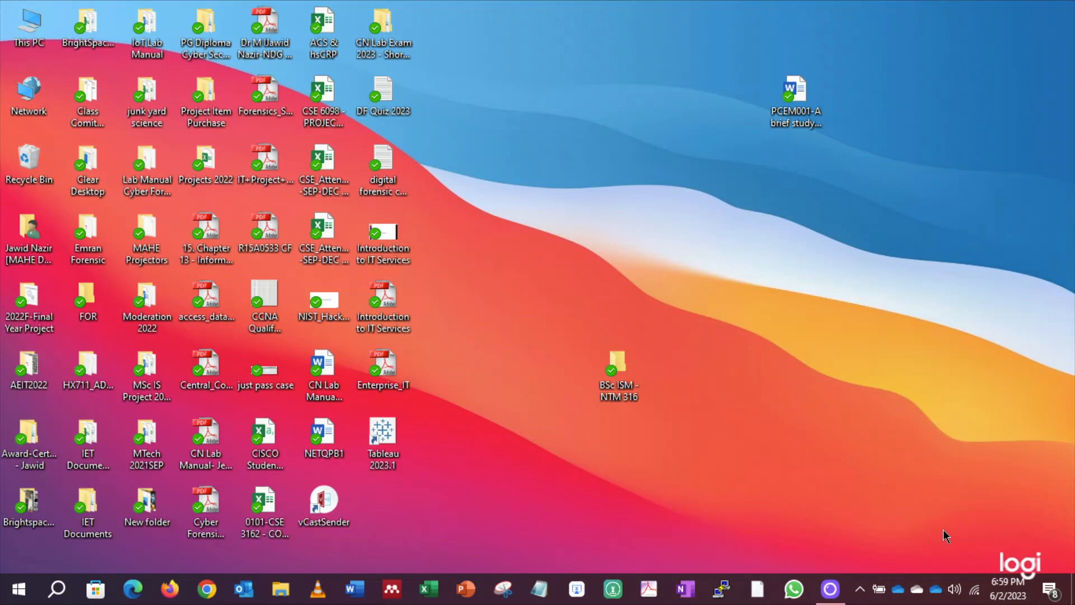
# Open the OneDrive - Manipal Education folder, look through it maximized, then close it
pyautogui.doubleClick(936, 593)
pyautogui.scroll(-1, 668, 338)
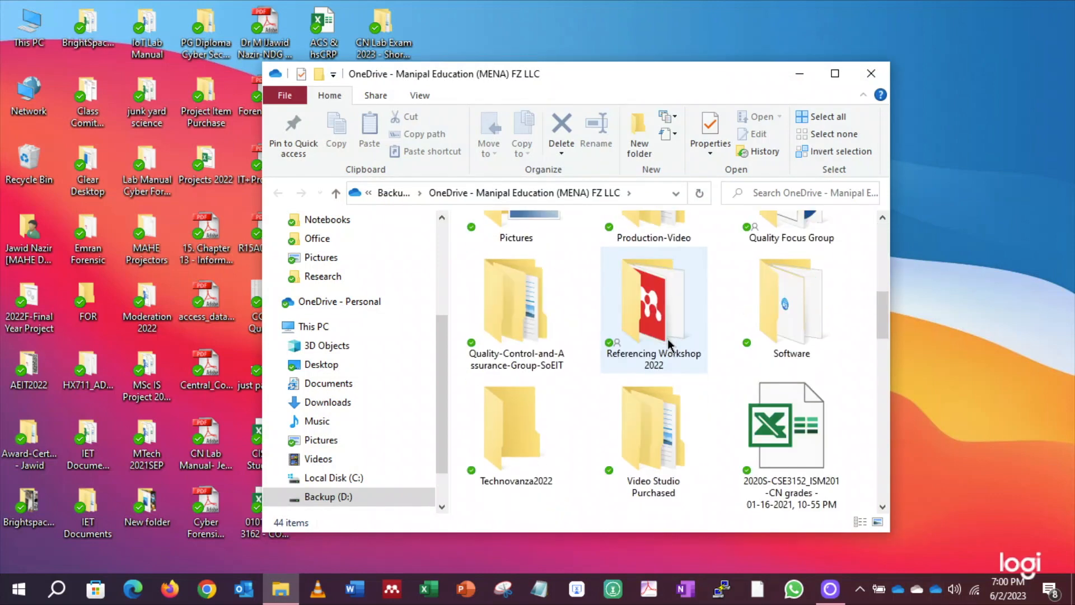
pyautogui.scroll(-10, 667, 339)
pyautogui.scroll(8, 668, 338)
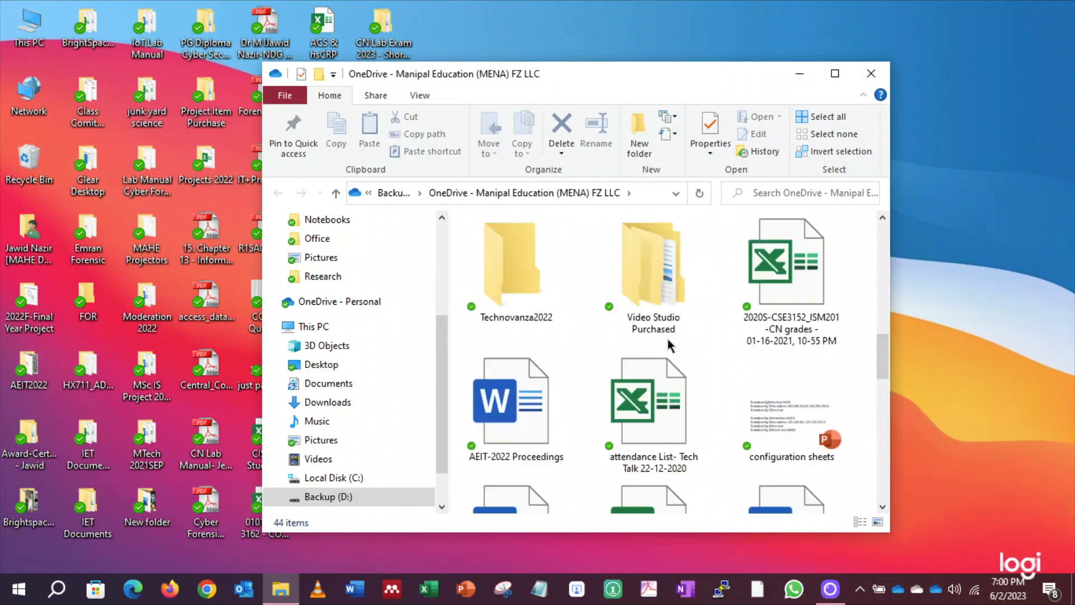
pyautogui.scroll(3, 667, 338)
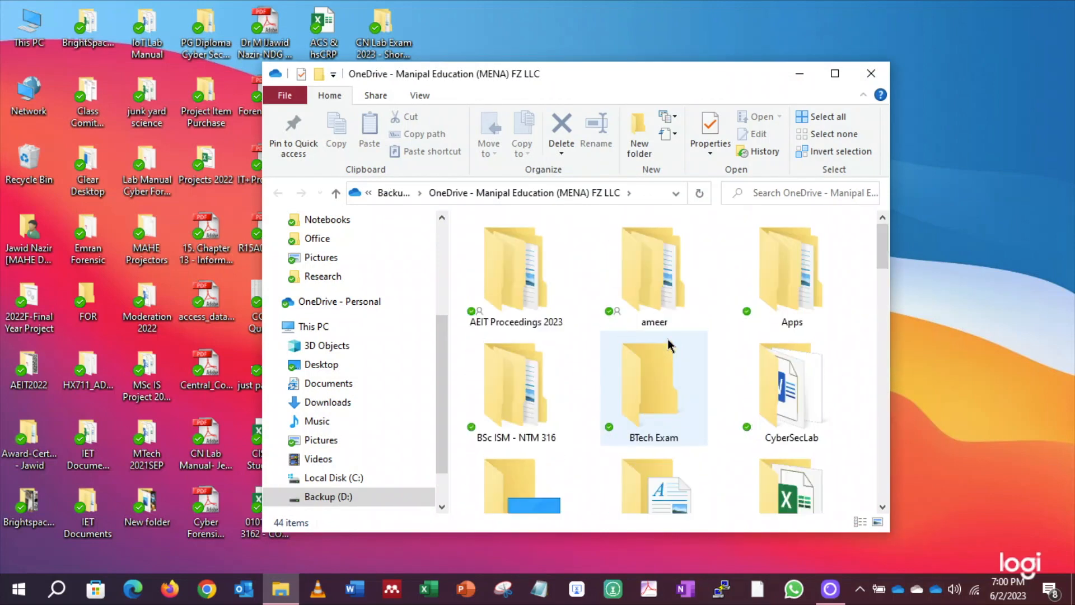
pyautogui.click(835, 79)
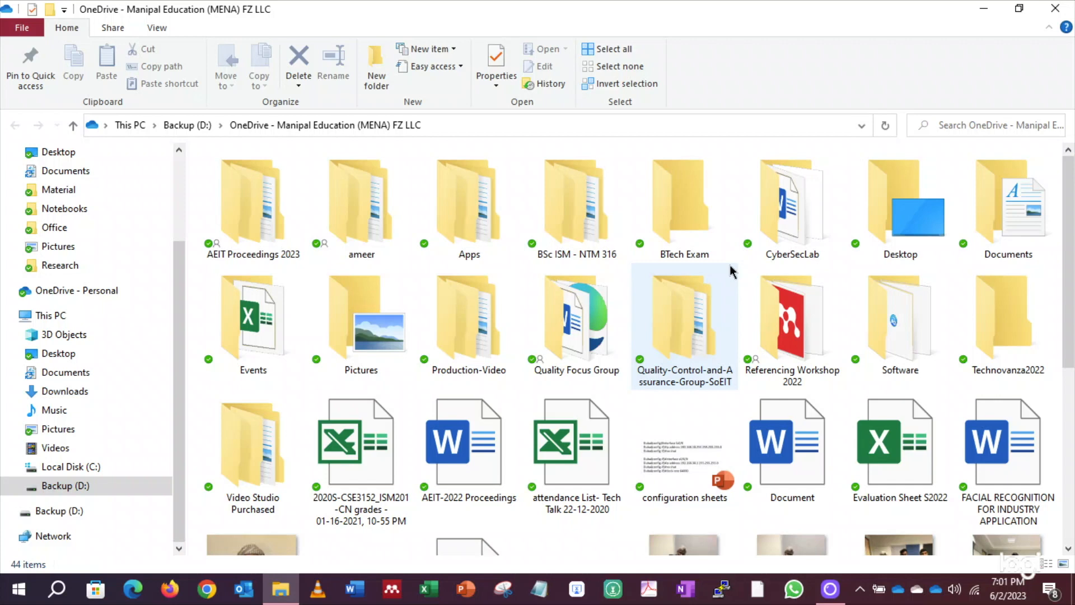
pyautogui.click(1055, 10)
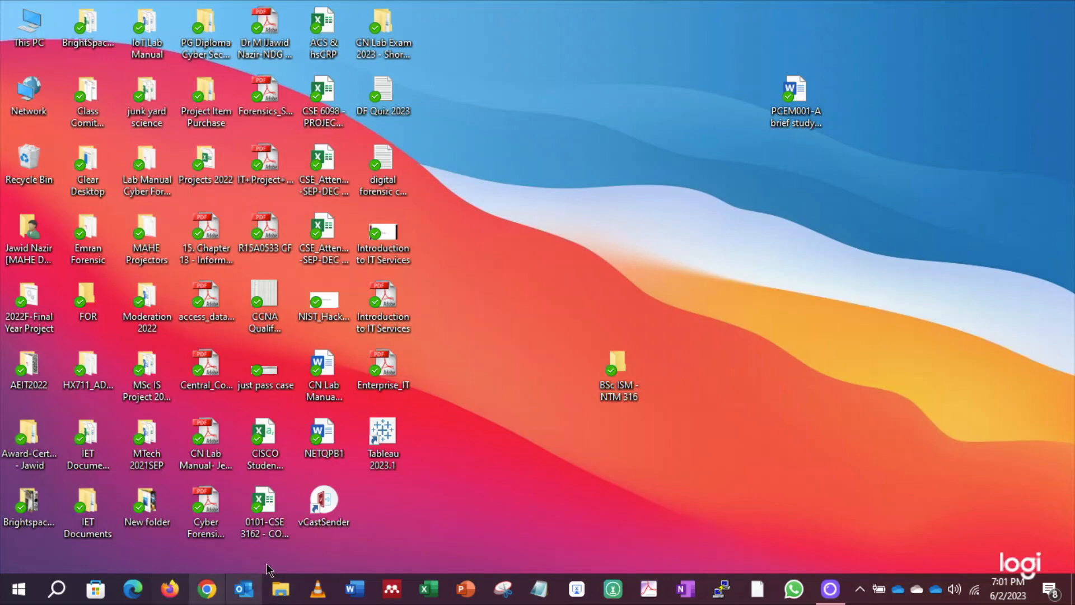
# Launch Firefox, open the SLCM bookmark, and go to the Examination tab
pyautogui.click(179, 587)
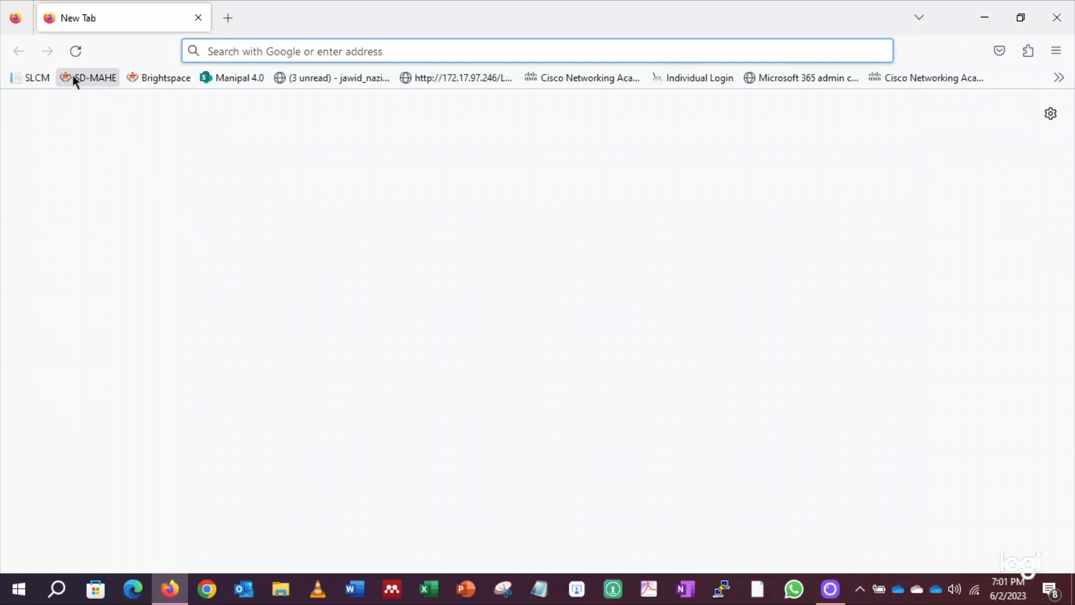
pyautogui.click(37, 76)
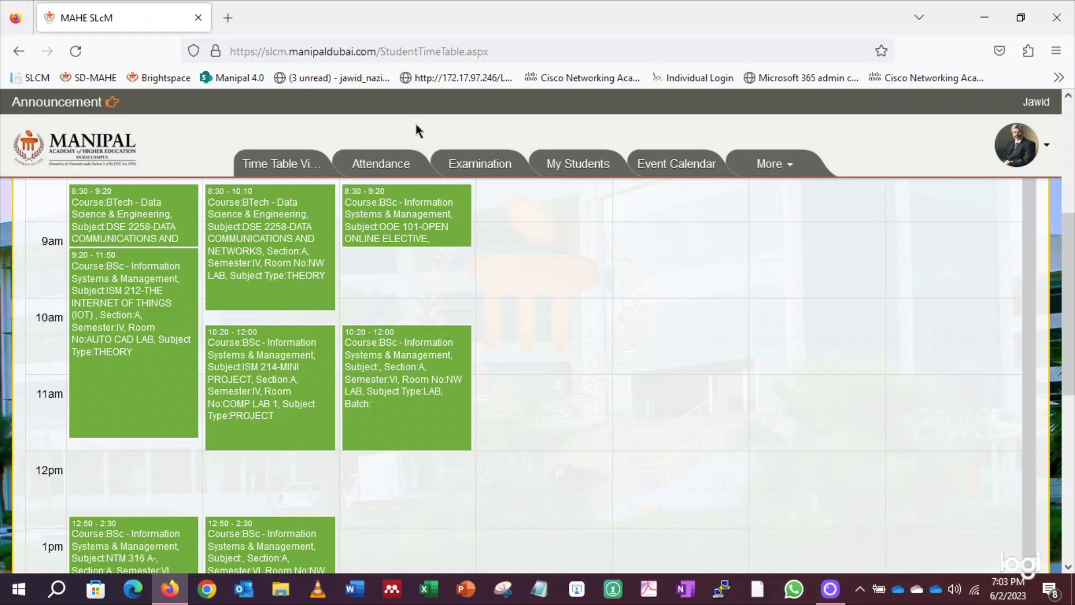
pyautogui.scroll(5, 416, 124)
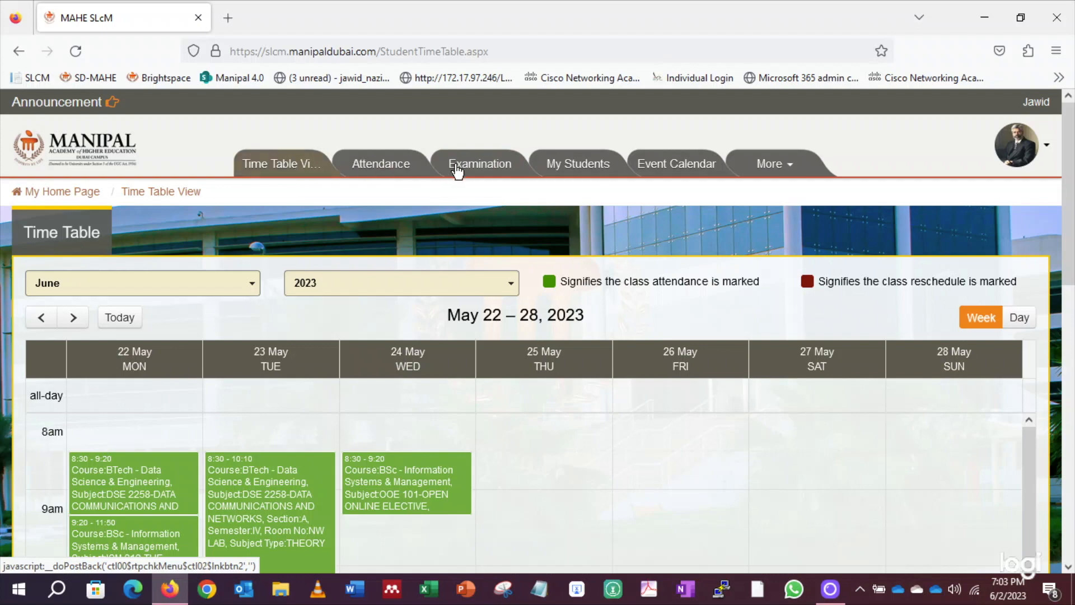
pyautogui.click(480, 166)
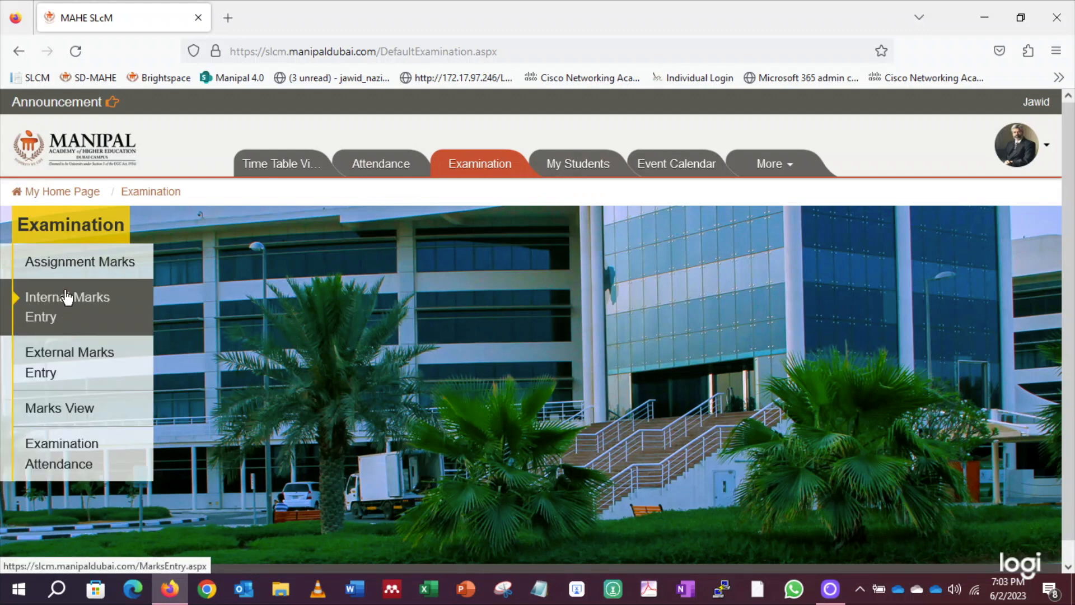
# On Marks View, choose the Winter drive, BSc Information Systems & Management course, semester II
pyautogui.click(61, 412)
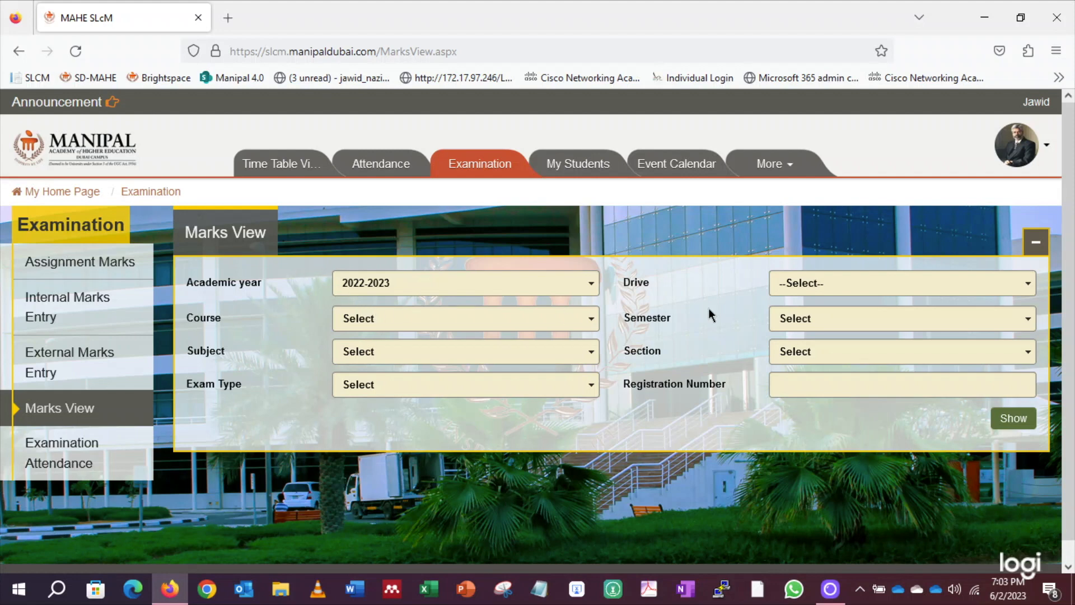
pyautogui.click(902, 286)
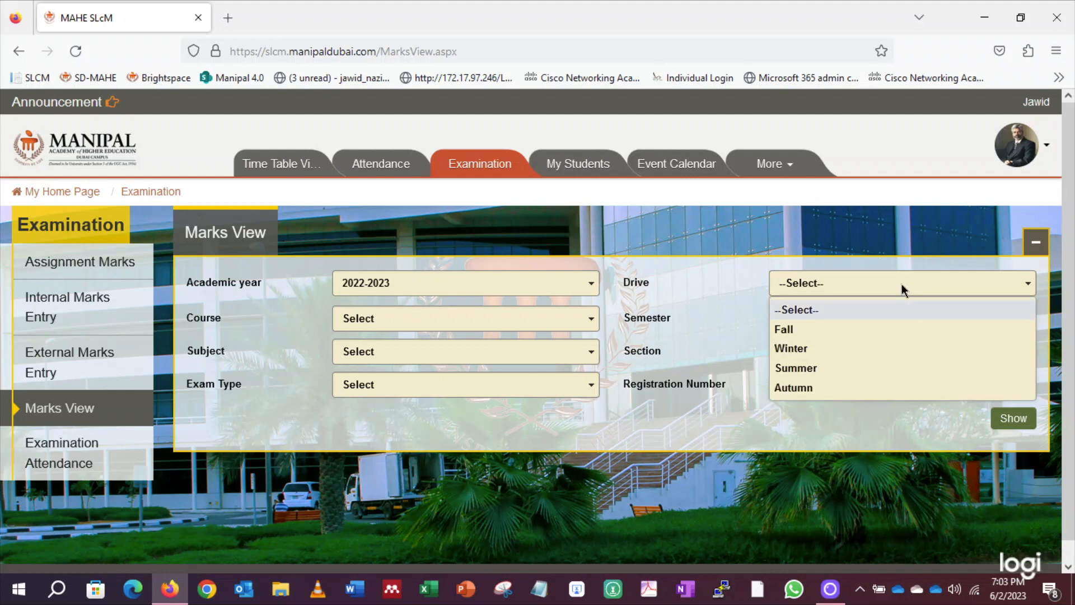
pyautogui.click(819, 348)
pyautogui.click(530, 318)
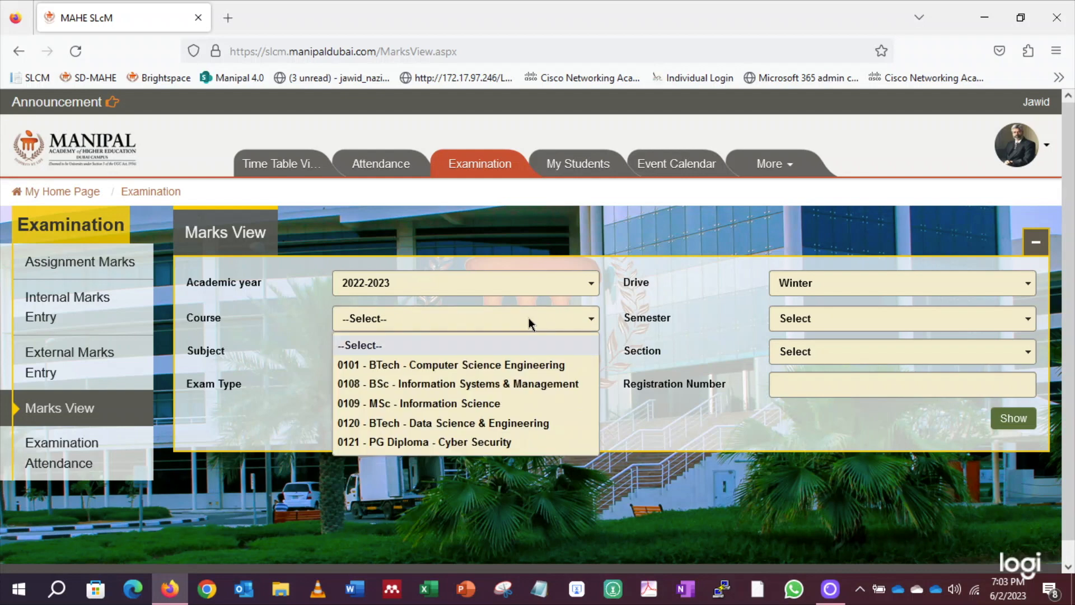
pyautogui.click(438, 384)
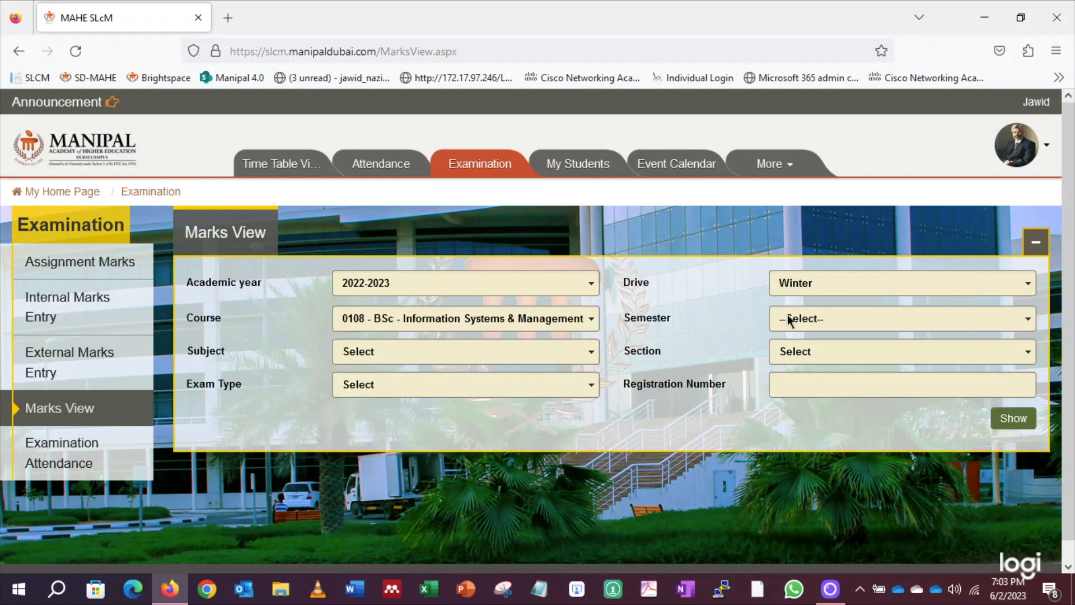
pyautogui.click(805, 318)
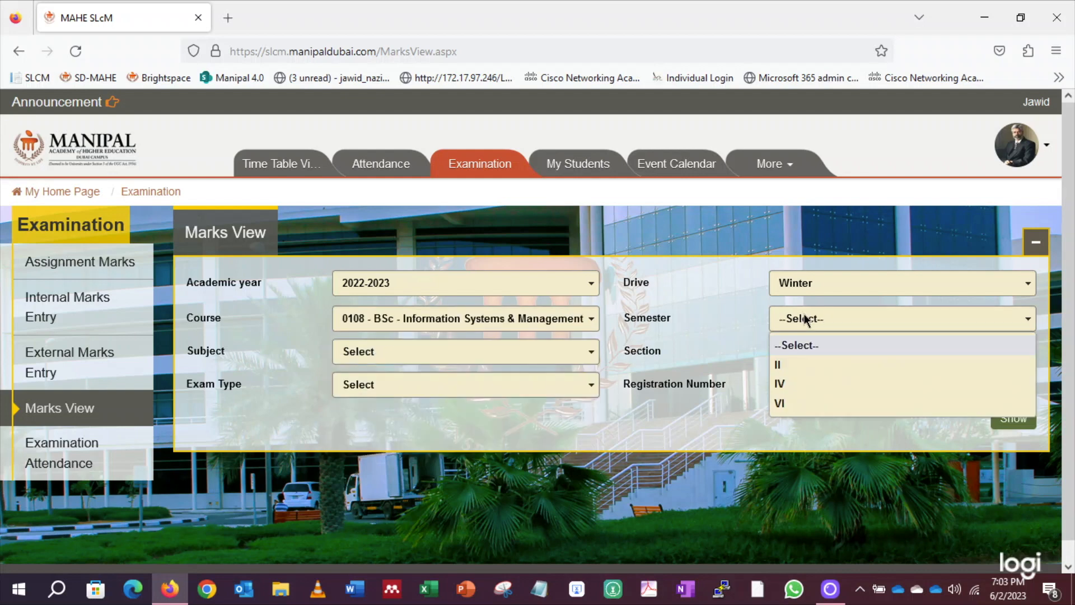
pyautogui.click(781, 365)
# Pick subject OOE 101, section A, exam type Total Internal Marks, and show the marks
pyautogui.click(544, 350)
pyautogui.click(455, 397)
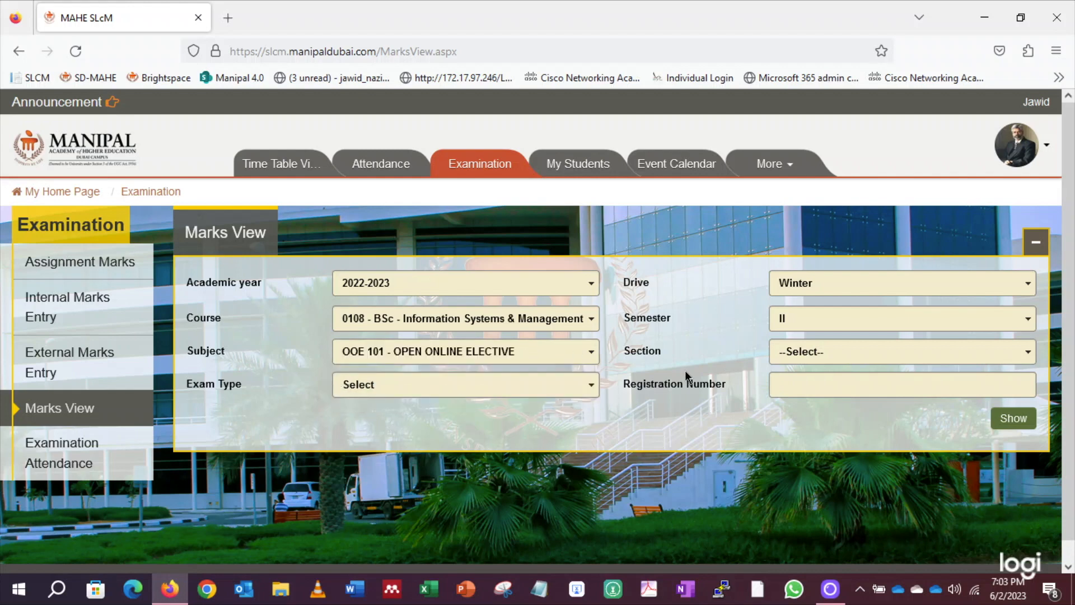
pyautogui.click(807, 360)
pyautogui.click(795, 399)
pyautogui.click(530, 385)
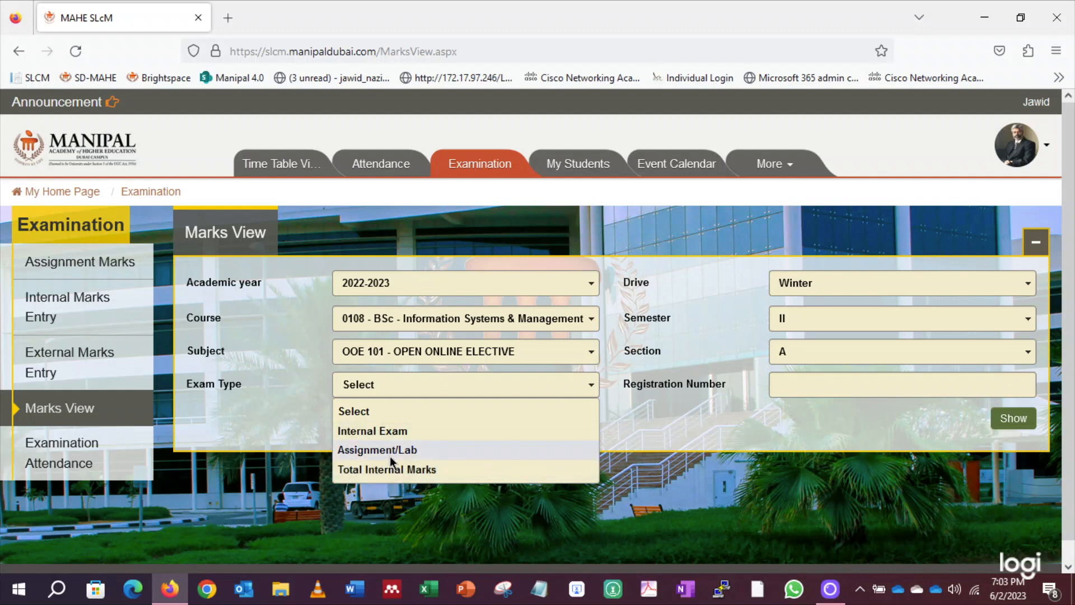
pyautogui.click(406, 469)
pyautogui.click(810, 390)
pyautogui.click(1017, 421)
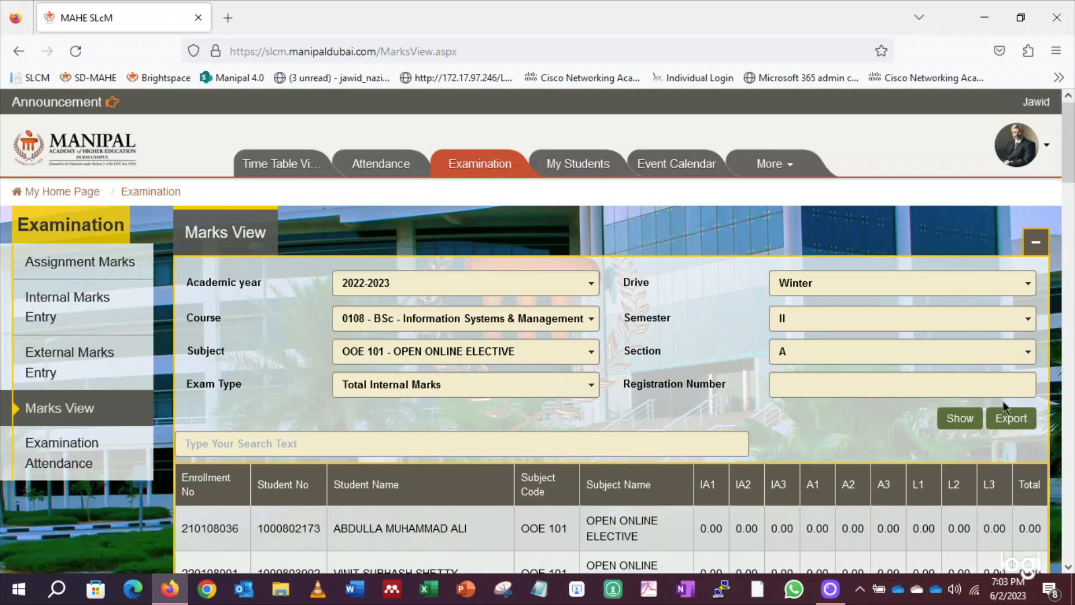
pyautogui.scroll(-3, 694, 394)
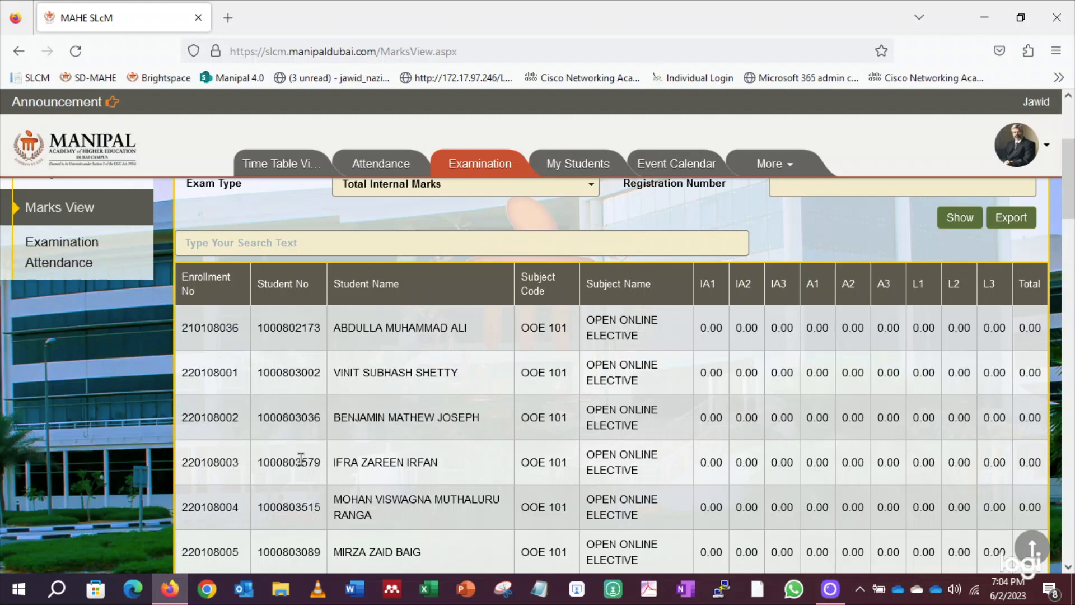
# Export the OOE 101 marks table as MarksViewDetail02_06_2023 20 34 08.xls
pyautogui.scroll(-5, 300, 458)
pyautogui.scroll(8, 968, 352)
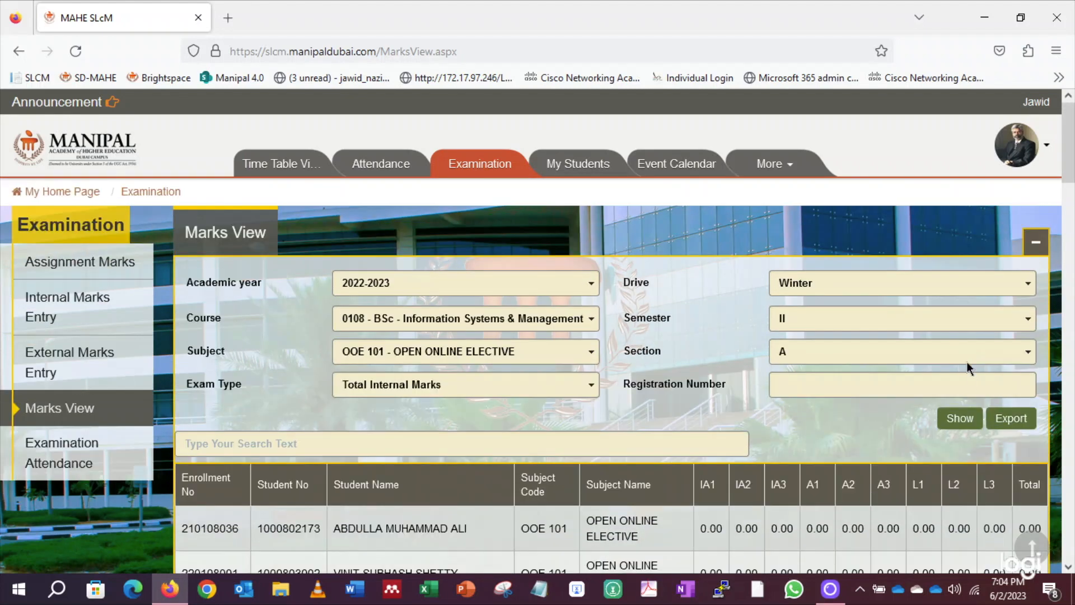
pyautogui.click(1008, 423)
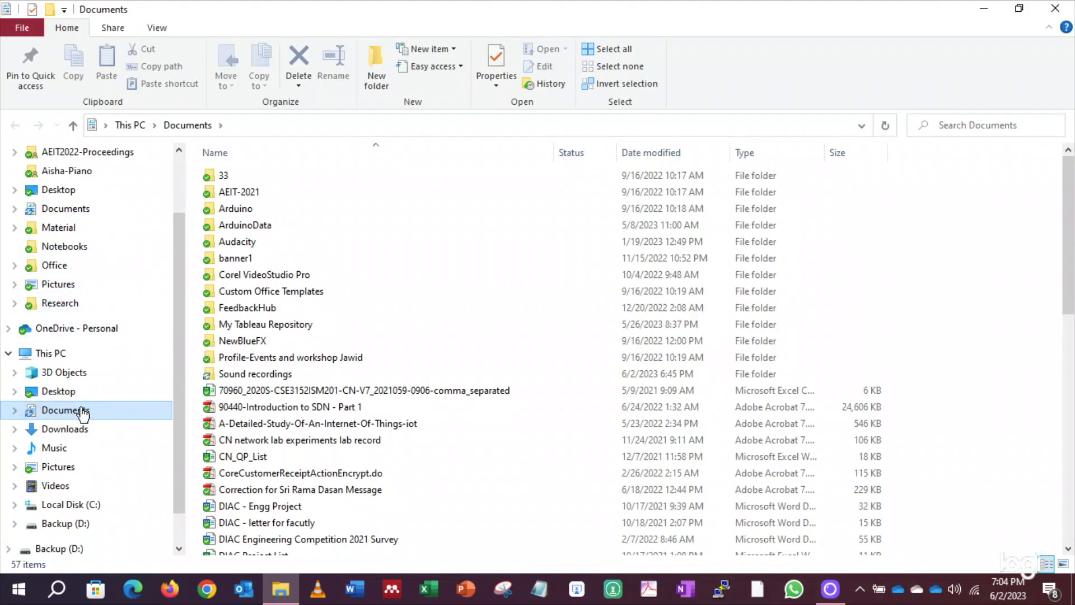
# Open the newest MarksViewDetail file from Downloads in Excel, accepting the format warning and enabling editing
pyautogui.click(69, 429)
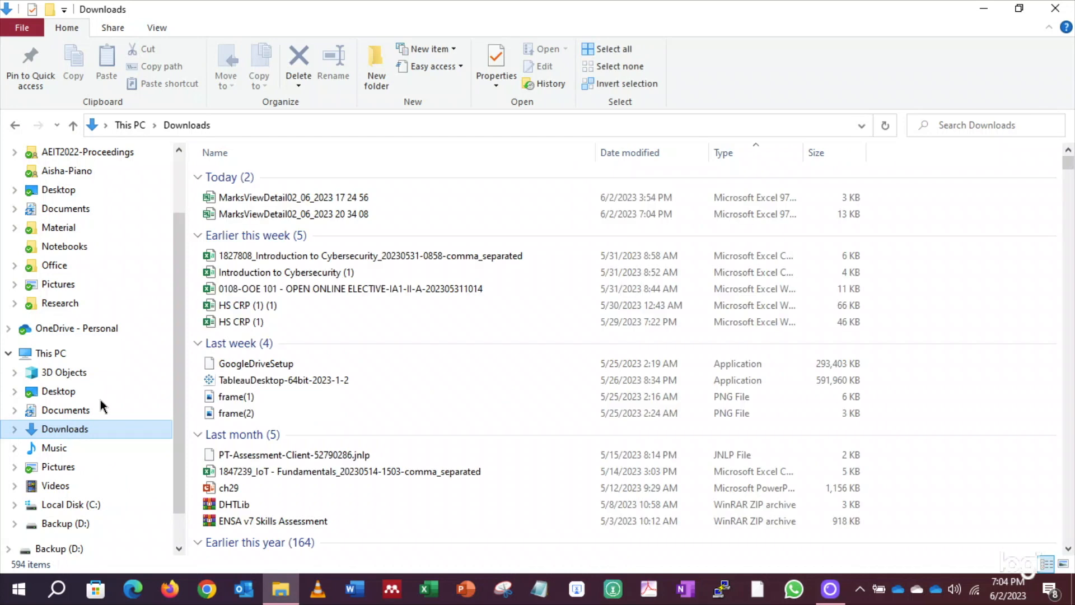
pyautogui.doubleClick(336, 213)
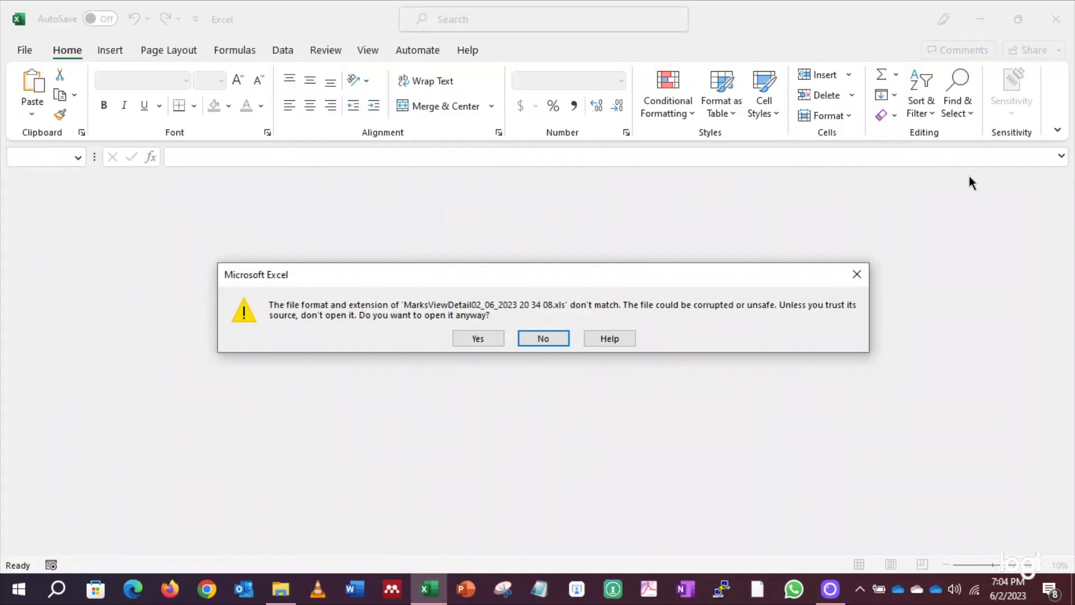
pyautogui.click(481, 338)
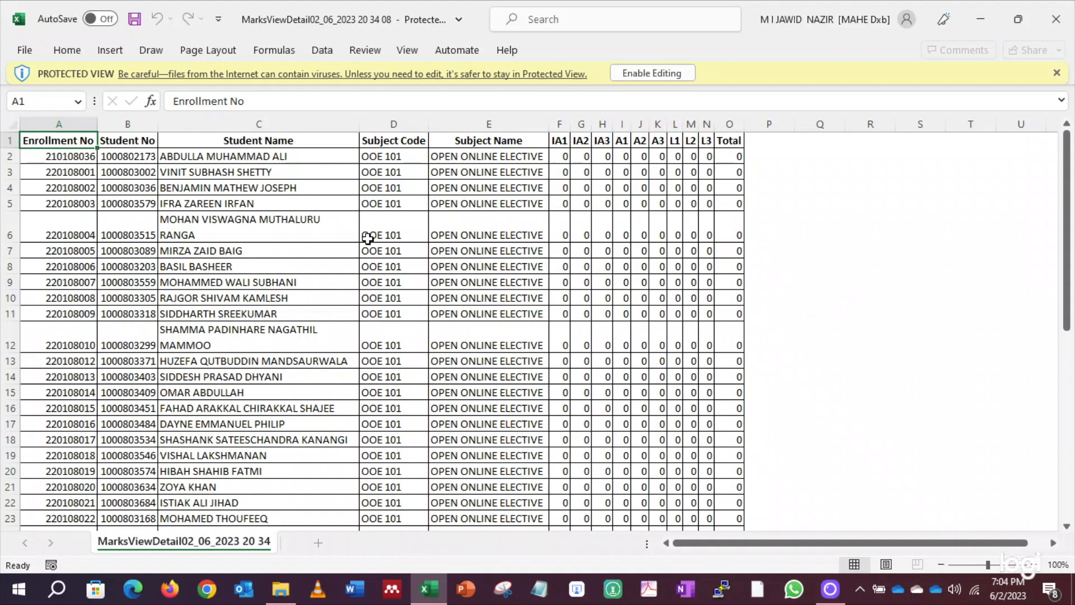
pyautogui.click(650, 74)
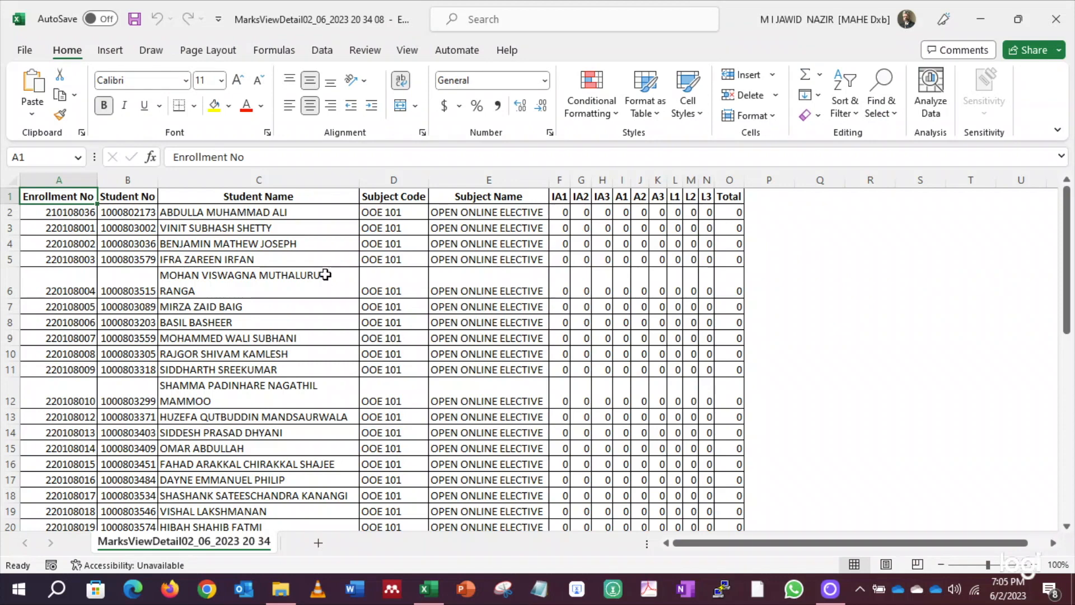
# Delete columns D through P, keeping Enrollment No, Student No and Student Name
pyautogui.moveTo(387, 178); pyautogui.dragTo(748, 182)
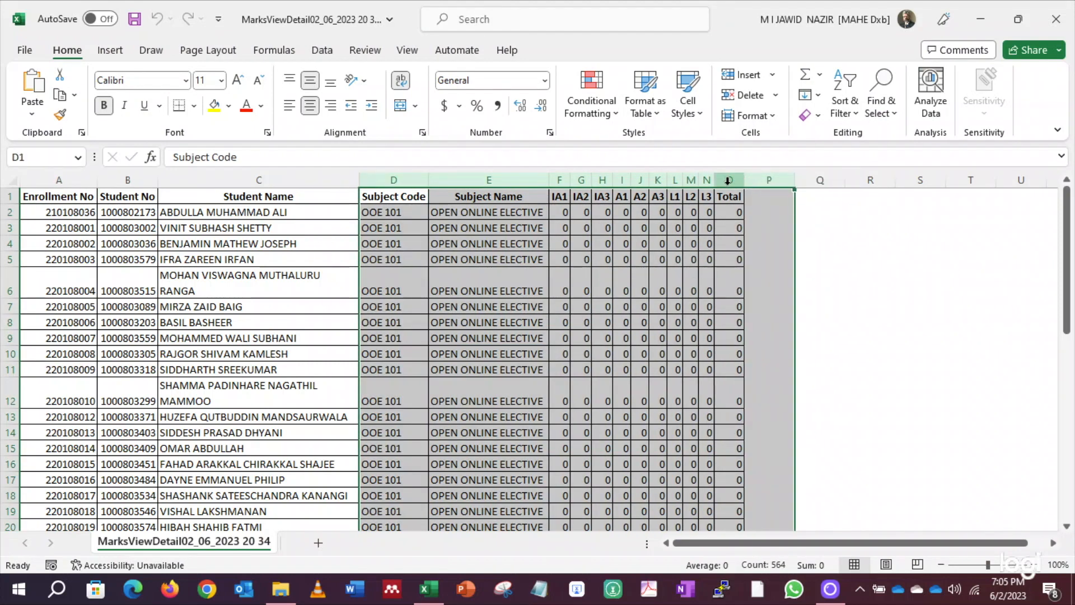
pyautogui.rightClick(731, 180)
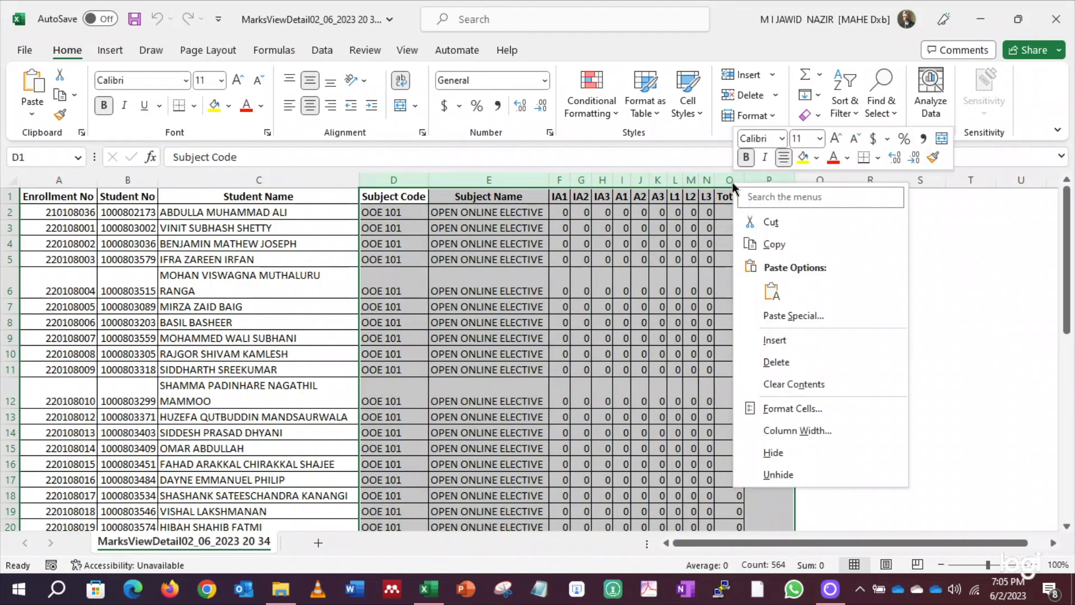
pyautogui.click(757, 363)
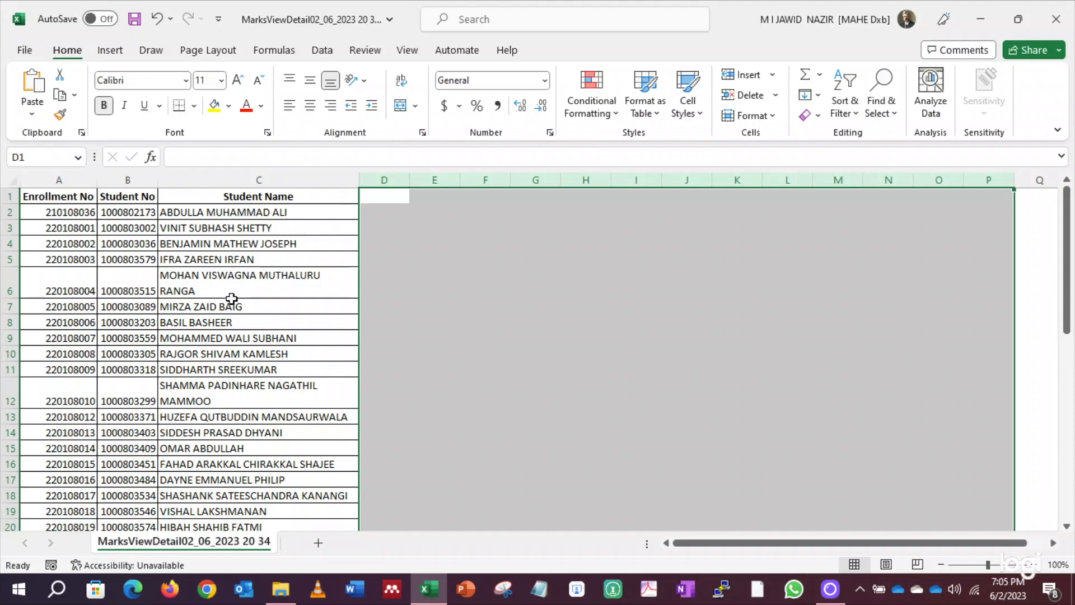
# Trim the trailing surname words in C6 and remove the line break in the row 12 name
pyautogui.doubleClick(325, 276)
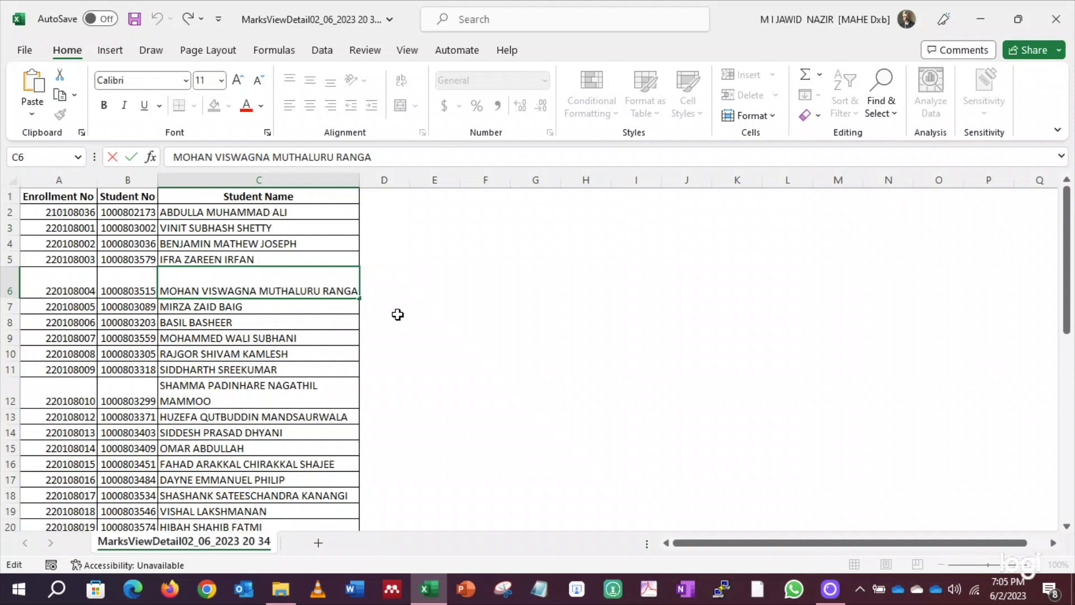
pyautogui.hotkey('shift', 'End')
pyautogui.press('BackSpace')
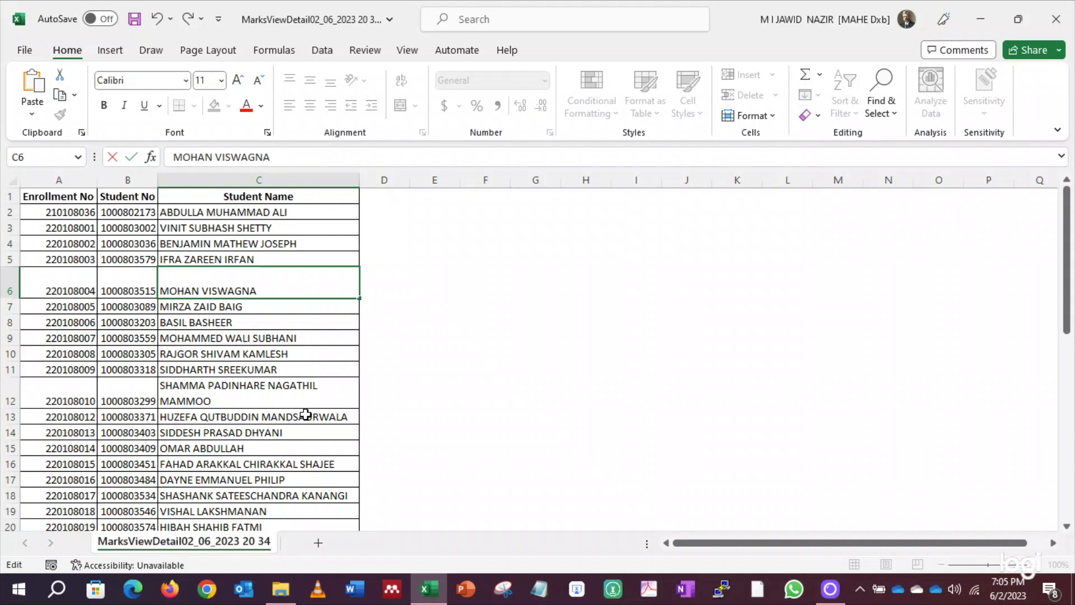
pyautogui.click(320, 386)
pyautogui.doubleClick(319, 386)
pyautogui.click(317, 371)
pyautogui.press('Delete')
pyautogui.press('Delete')
pyautogui.press('Delete')
pyautogui.press('Delete')
pyautogui.press('Delete')
pyautogui.press('Delete')
pyautogui.press('Delete')
pyautogui.scroll(-15, 343, 437)
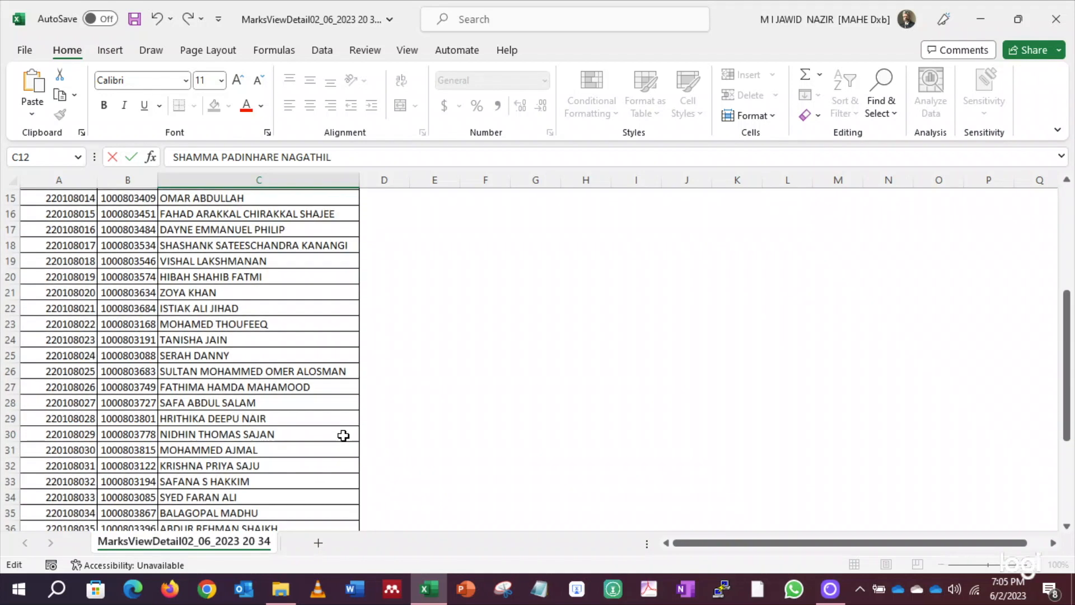
pyautogui.scroll(15, 343, 437)
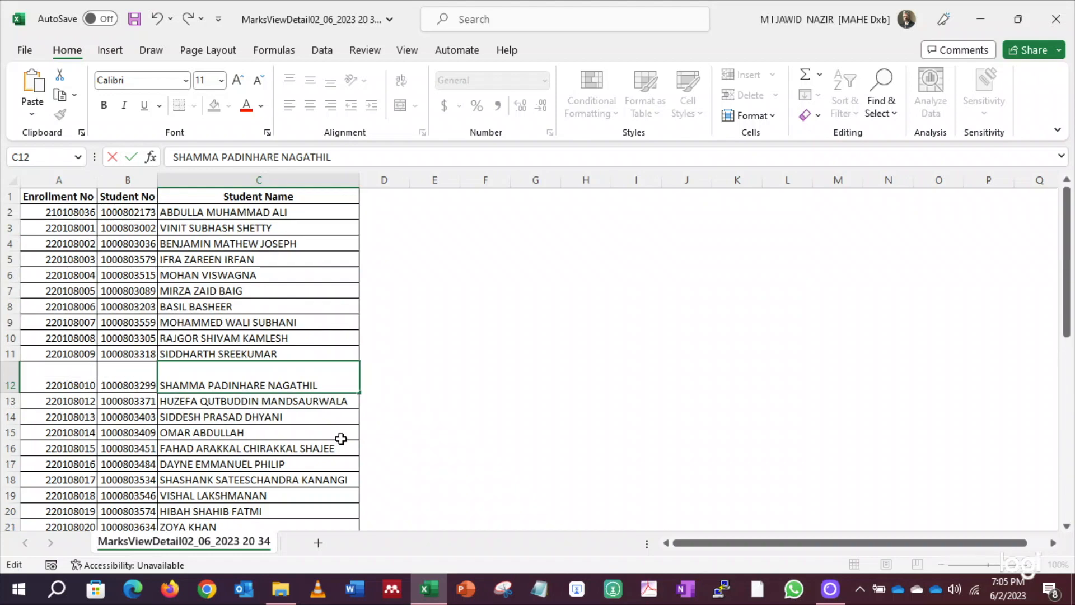
pyautogui.click(58, 179)
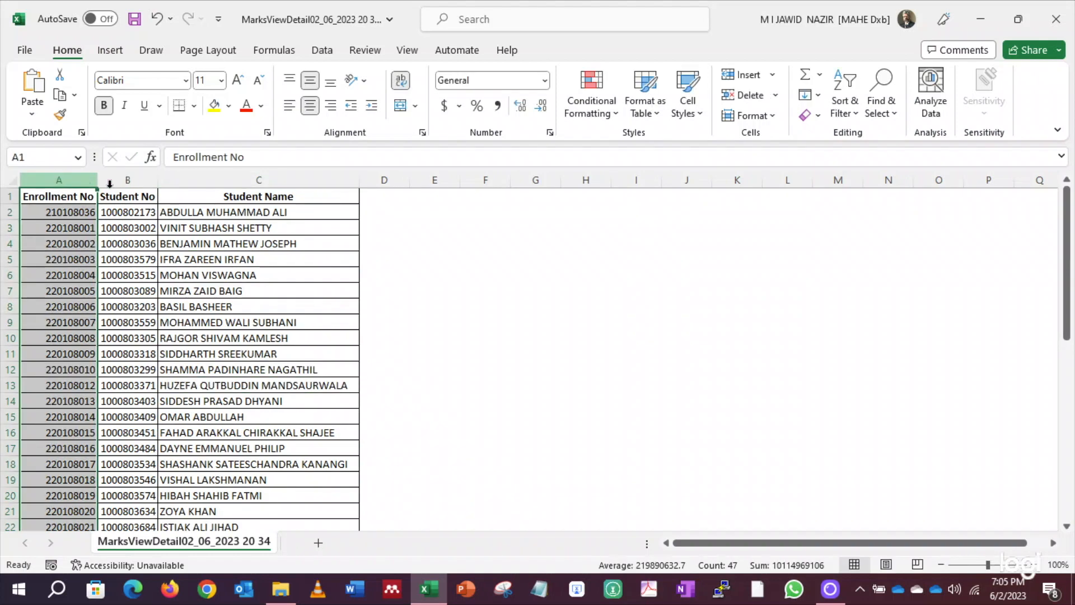
# Delete the Enrollment No column and clear the Student No and Student Name headers
pyautogui.rightClick(68, 182)
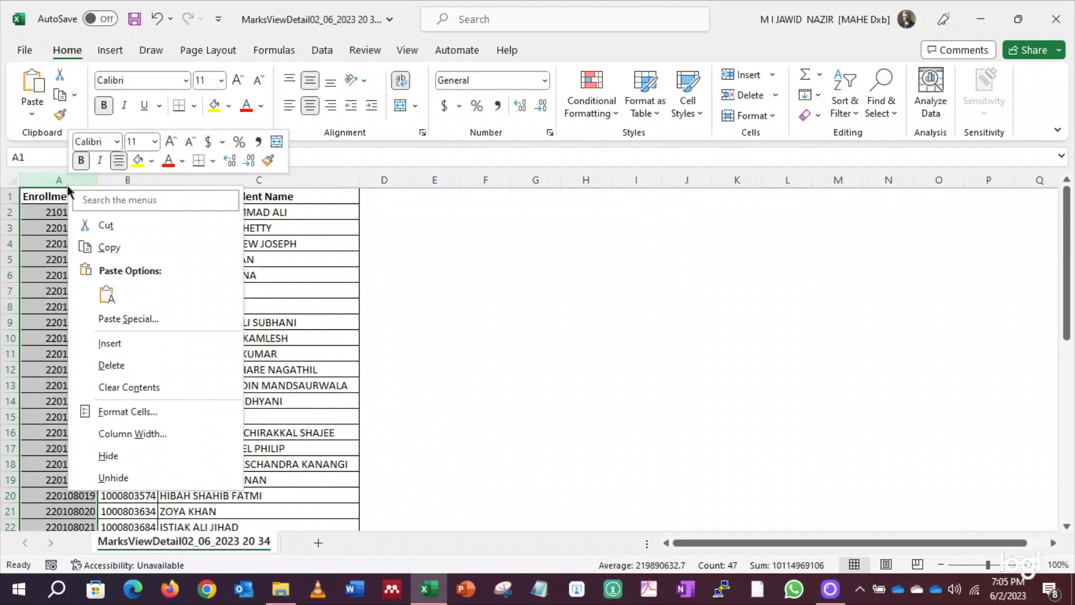
pyautogui.click(107, 364)
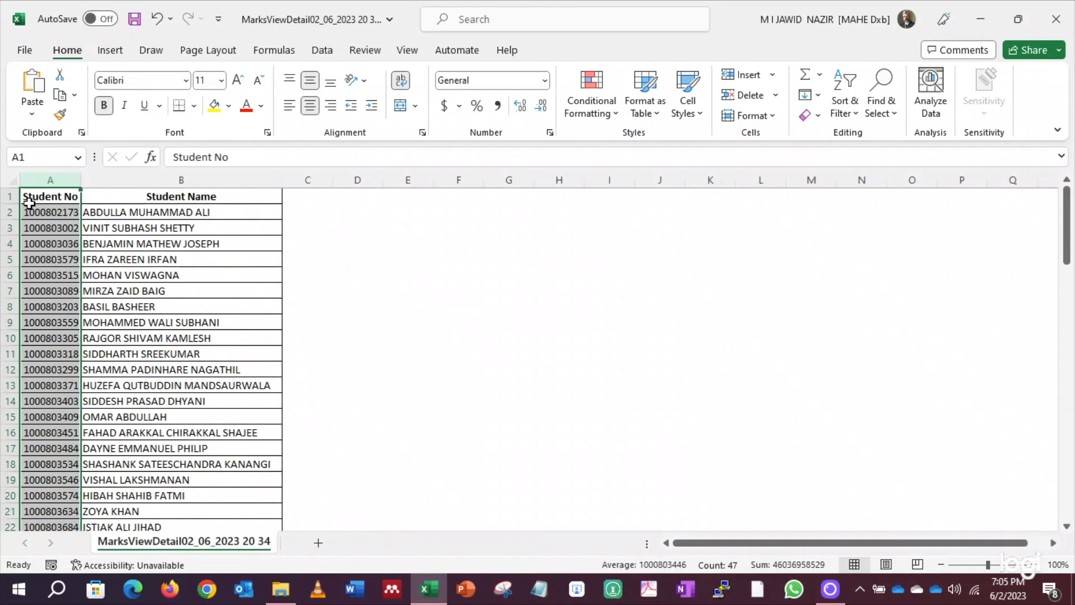
pyautogui.click(49, 212)
pyautogui.click(46, 195)
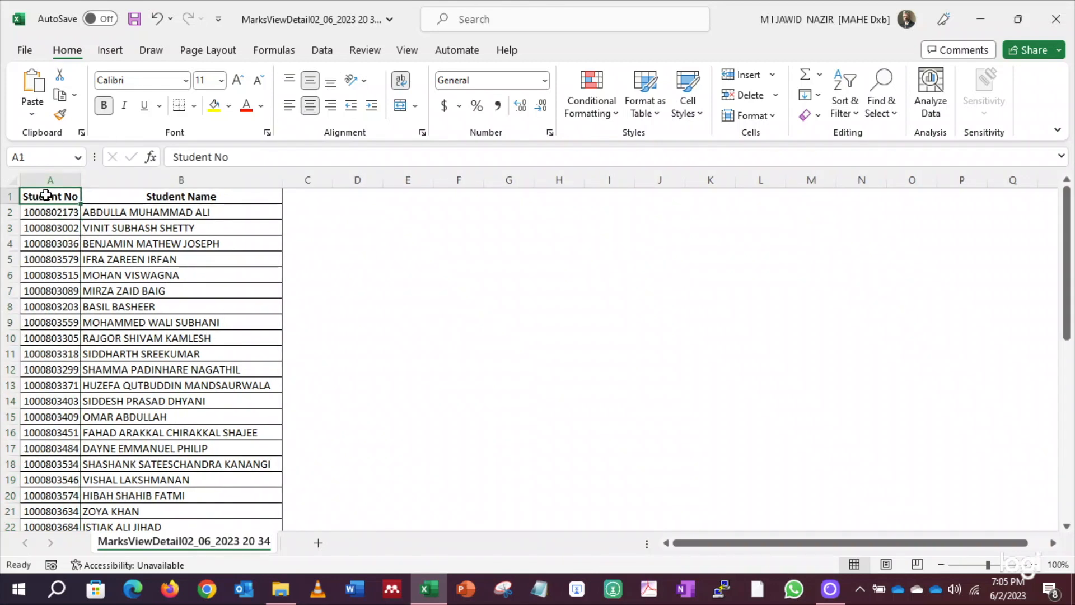
pyautogui.press('Delete')
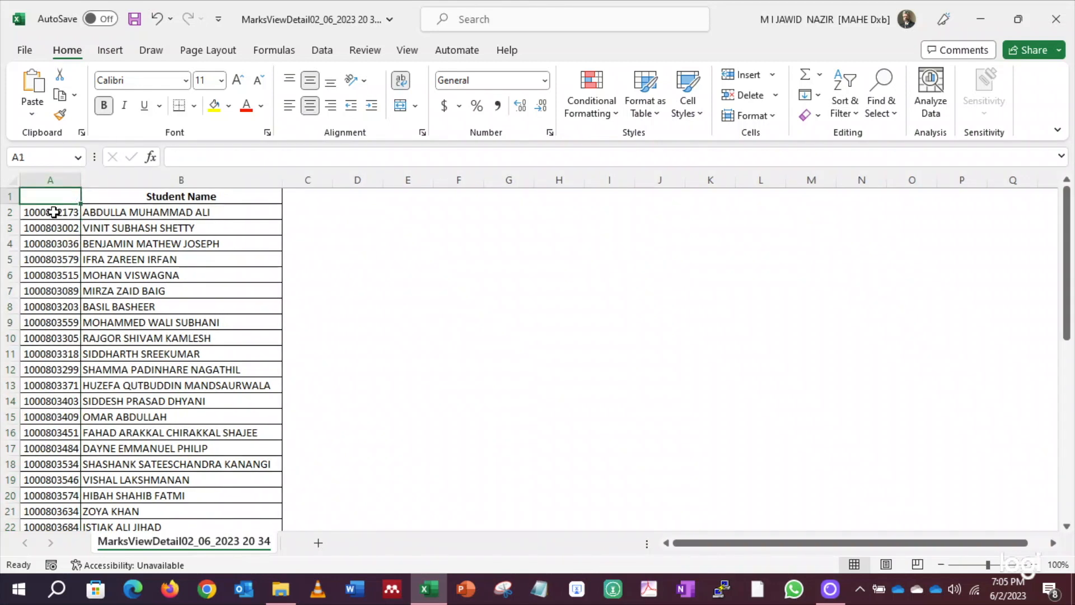
pyautogui.click(146, 200)
pyautogui.click(3, 195)
pyautogui.press('Delete')
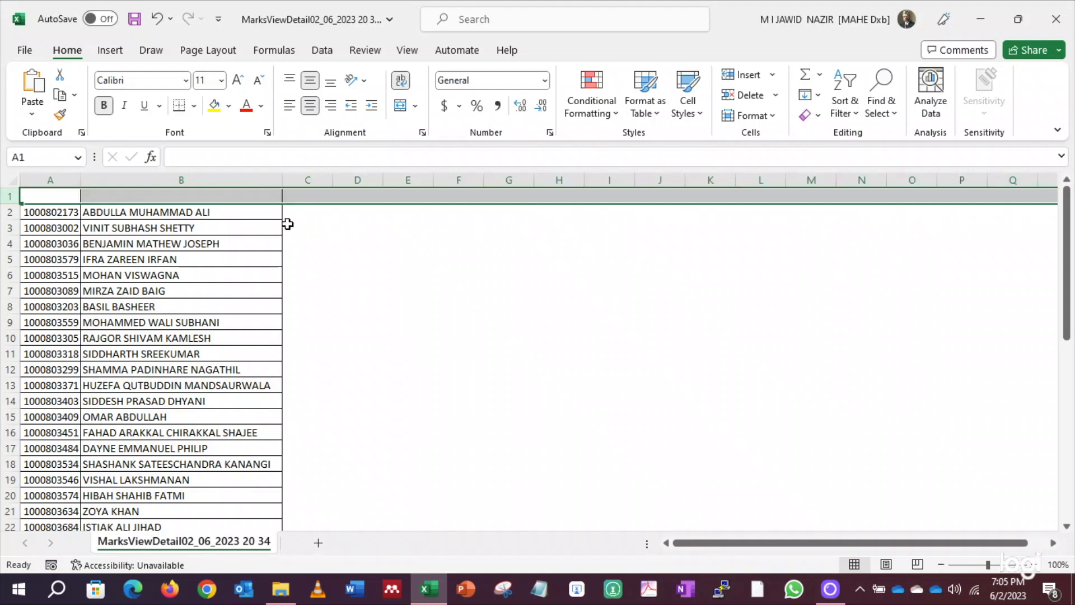
# Replace every student number in column A with 'md', from A2 down to A47
pyautogui.click(60, 213)
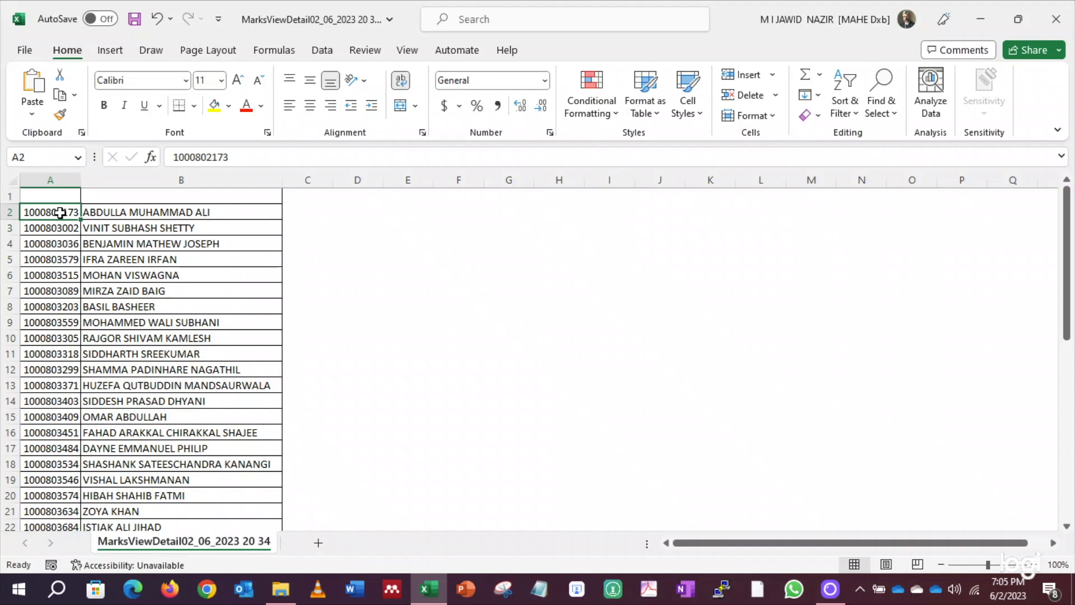
pyautogui.write('md')
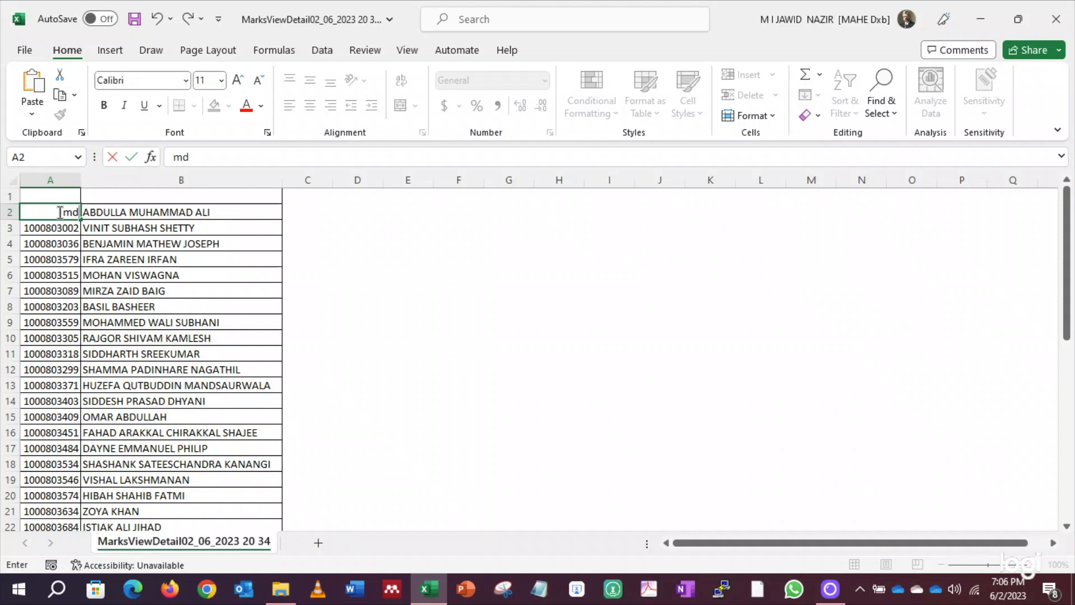
pyautogui.press('Return')
pyautogui.click(59, 212)
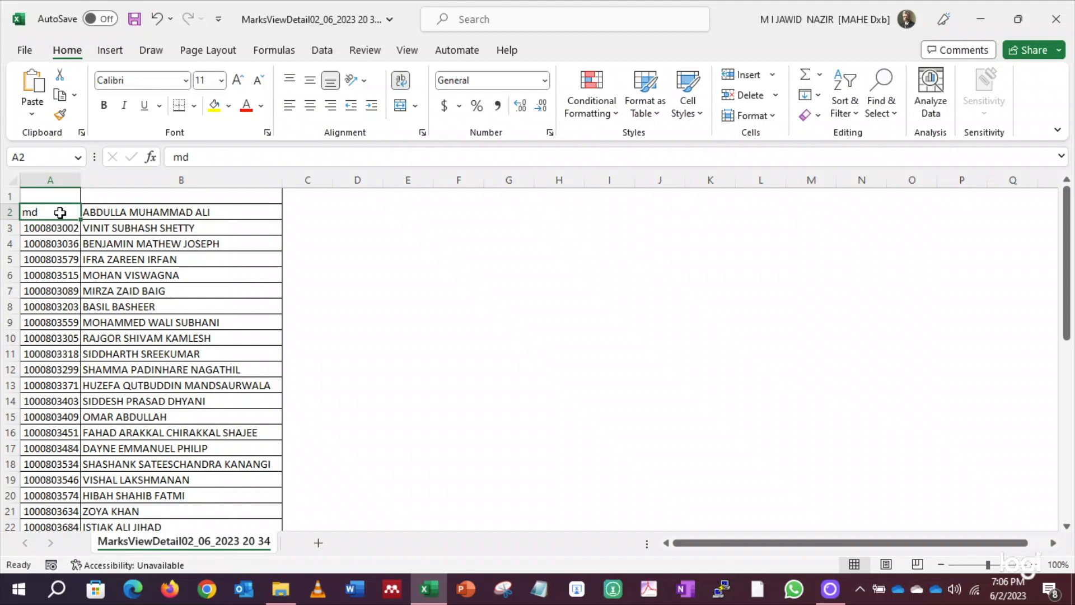
pyautogui.hotkey('ctrl', 'c')
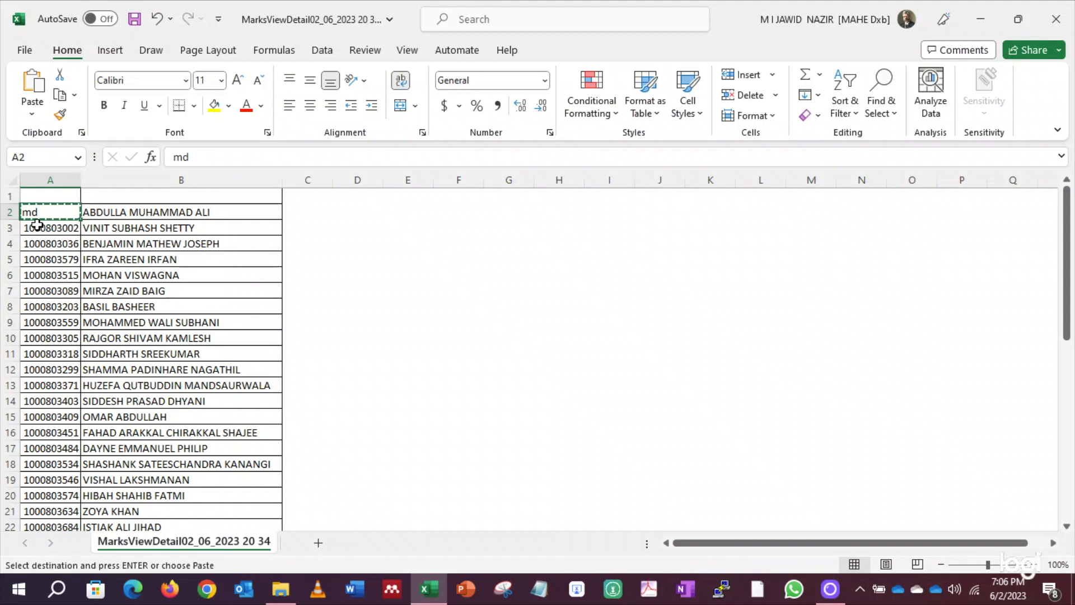
pyautogui.moveTo(34, 228); pyautogui.dragTo(36, 482)
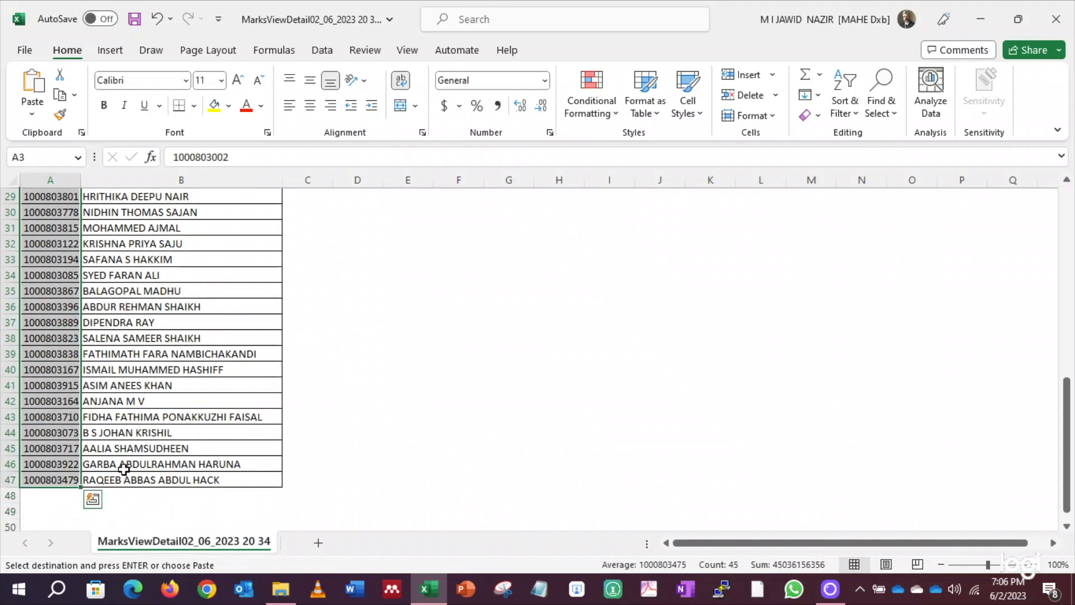
pyautogui.hotkey('ctrl', 'v')
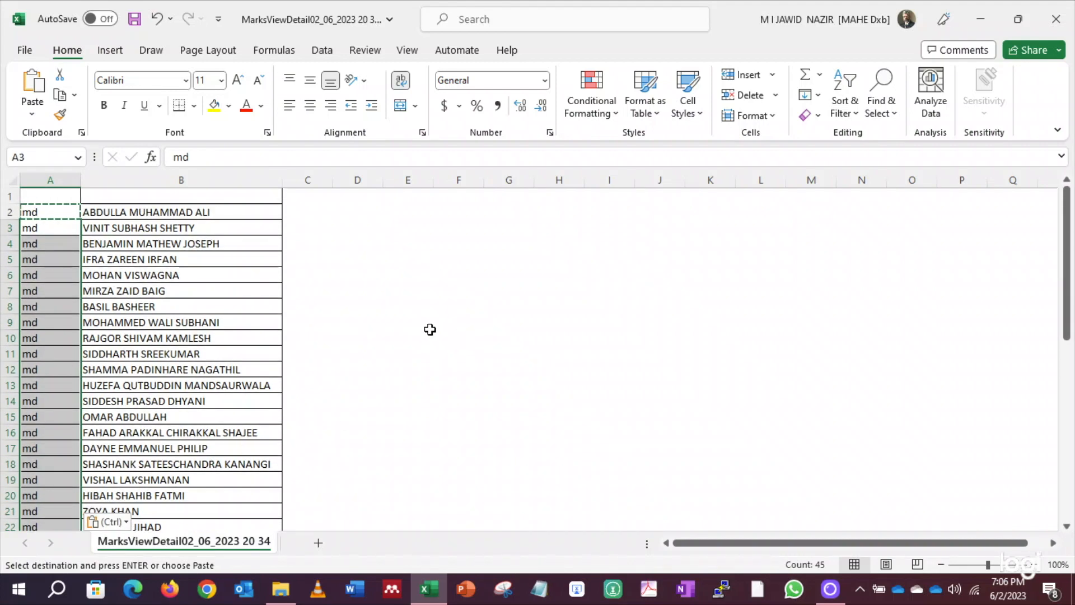
pyautogui.click(294, 240)
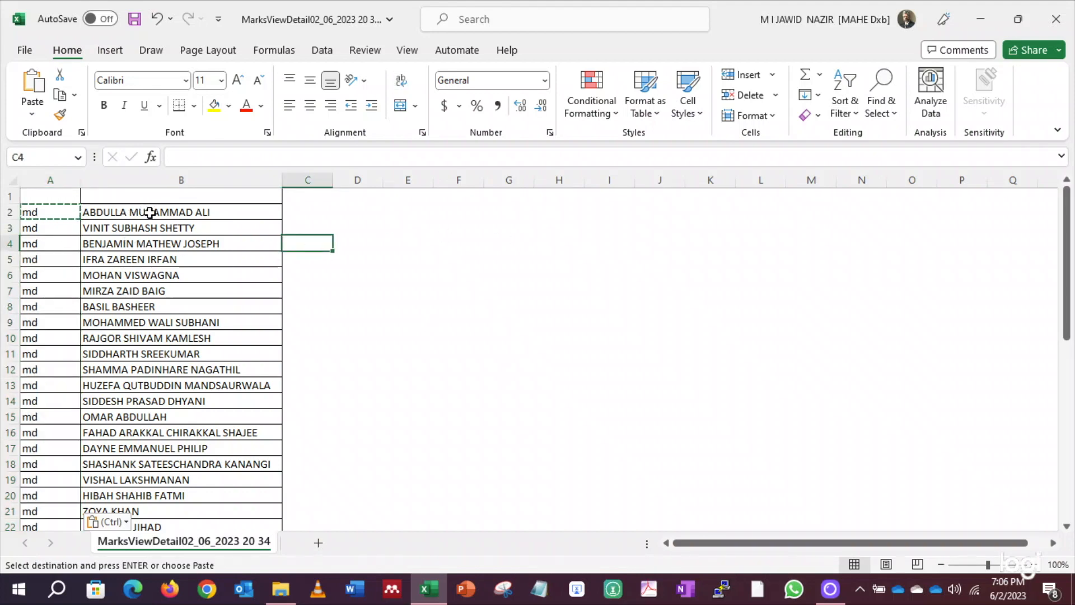
pyautogui.scroll(-17, 168, 344)
pyautogui.scroll(17, 168, 344)
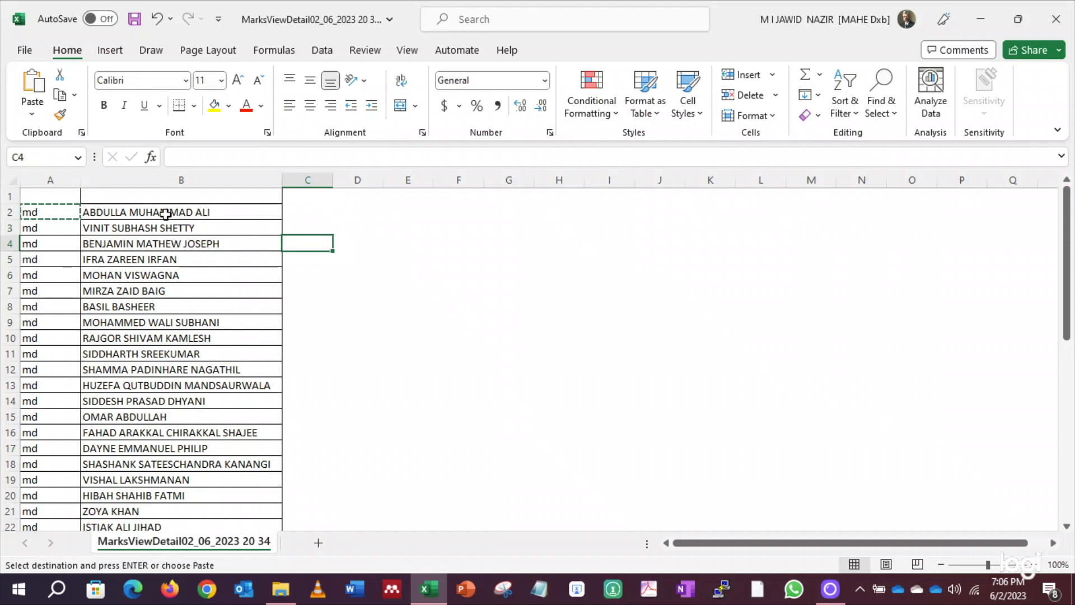
# Select the student name column and bring up Find and Replace with Ctrl+H
pyautogui.click(126, 215)
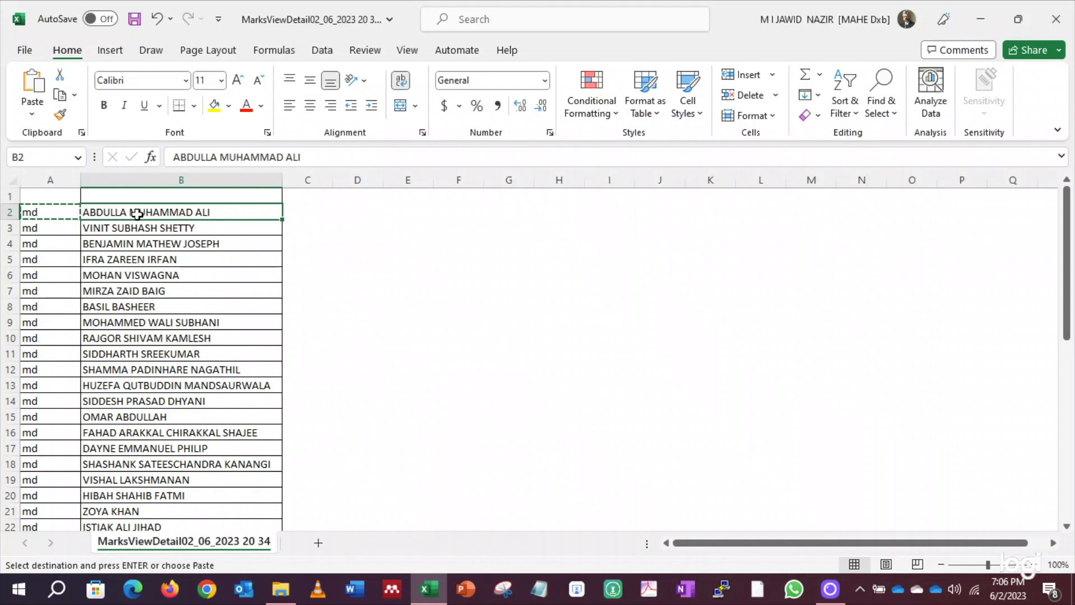
pyautogui.click(145, 179)
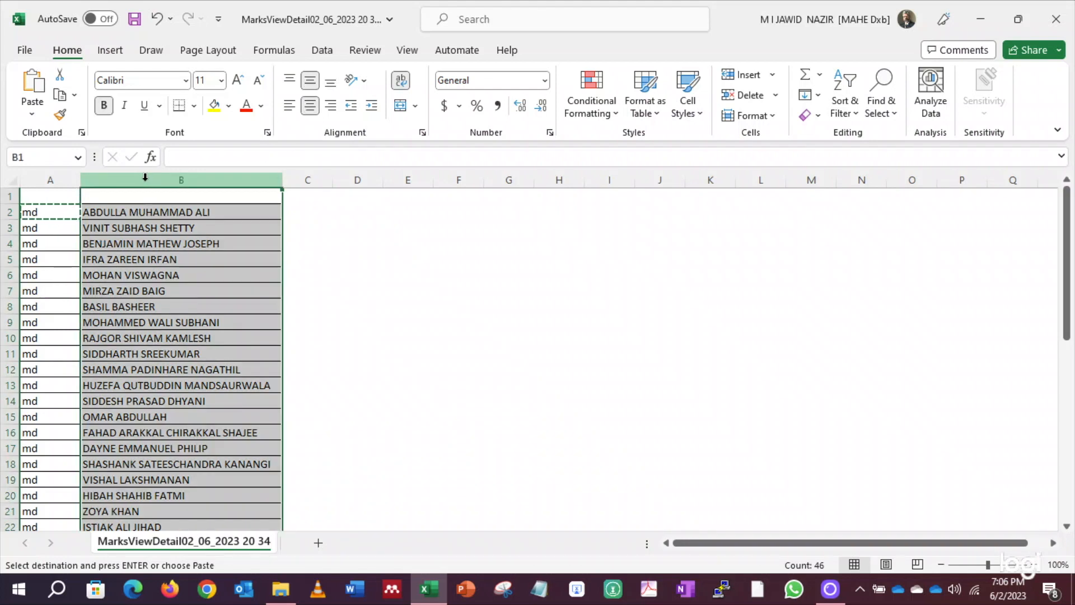
pyautogui.hotkey('ctrl', 'h')
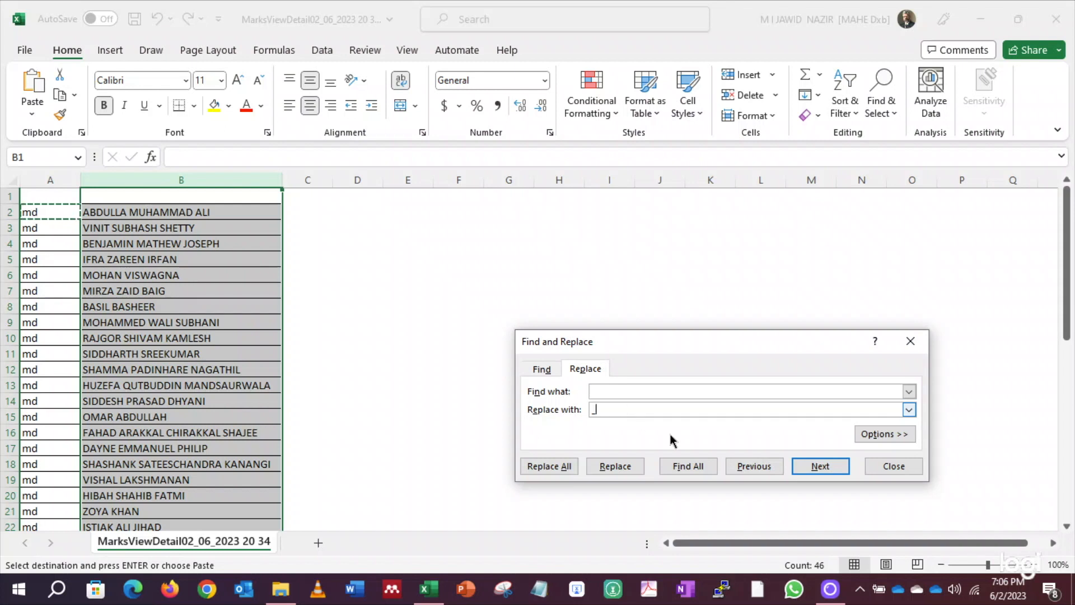
# Replace every space in the student names with '_', making 84 replacements
pyautogui.click(823, 466)
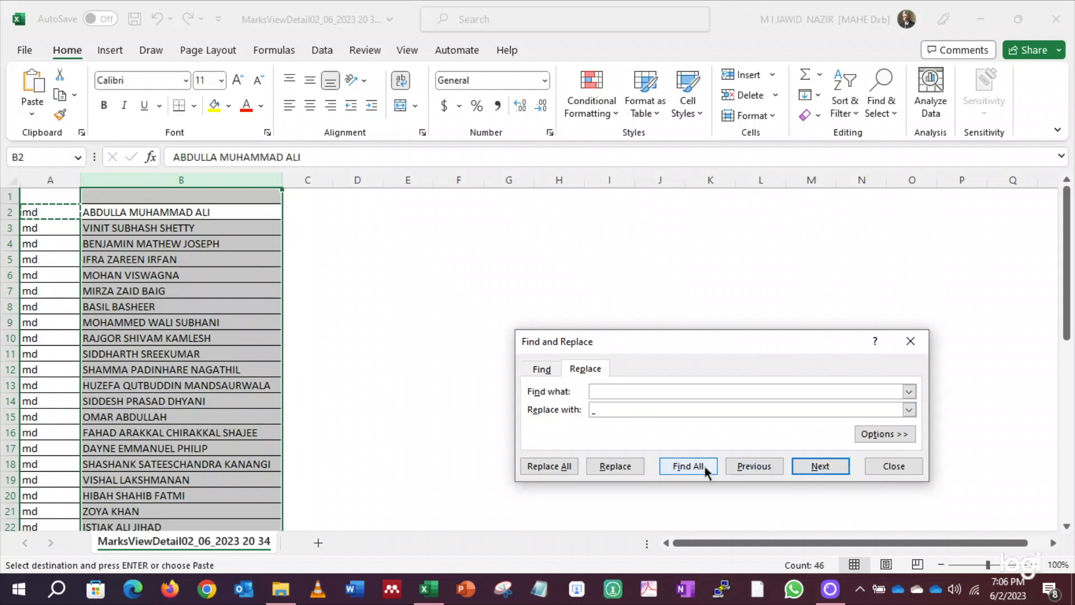
pyautogui.click(553, 467)
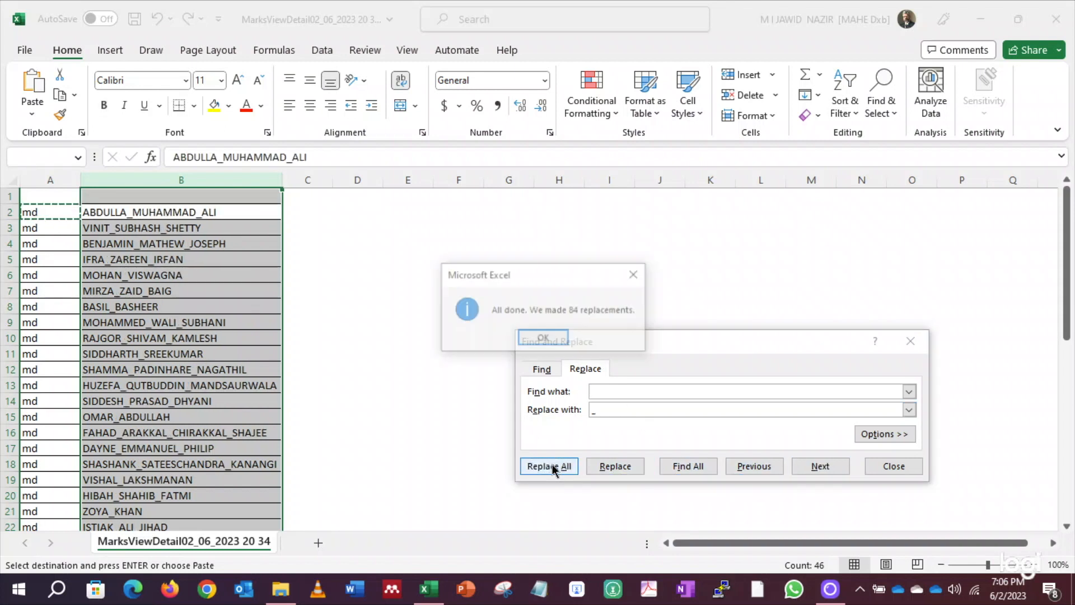
pyautogui.click(552, 340)
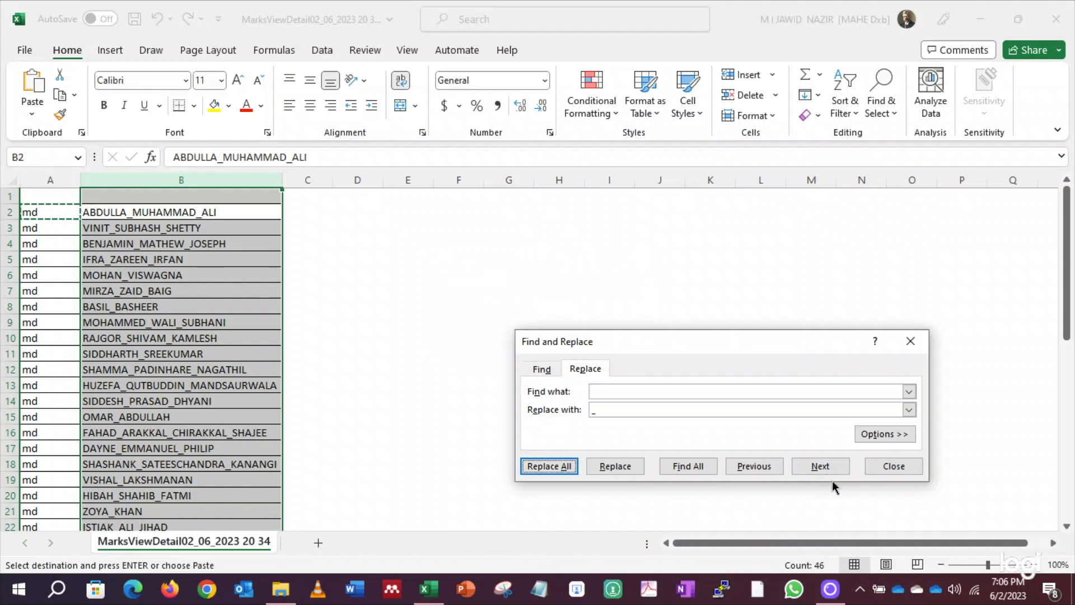
pyautogui.click(891, 467)
pyautogui.click(415, 301)
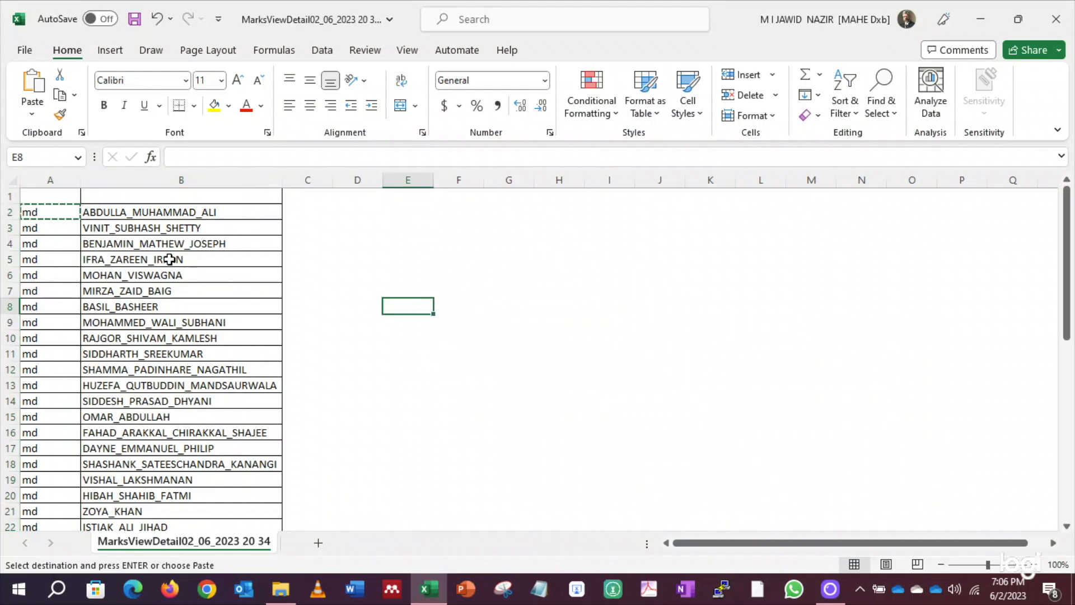
# Check the converted names, then copy the md-and-name pairs in A2:B47
pyautogui.click(151, 212)
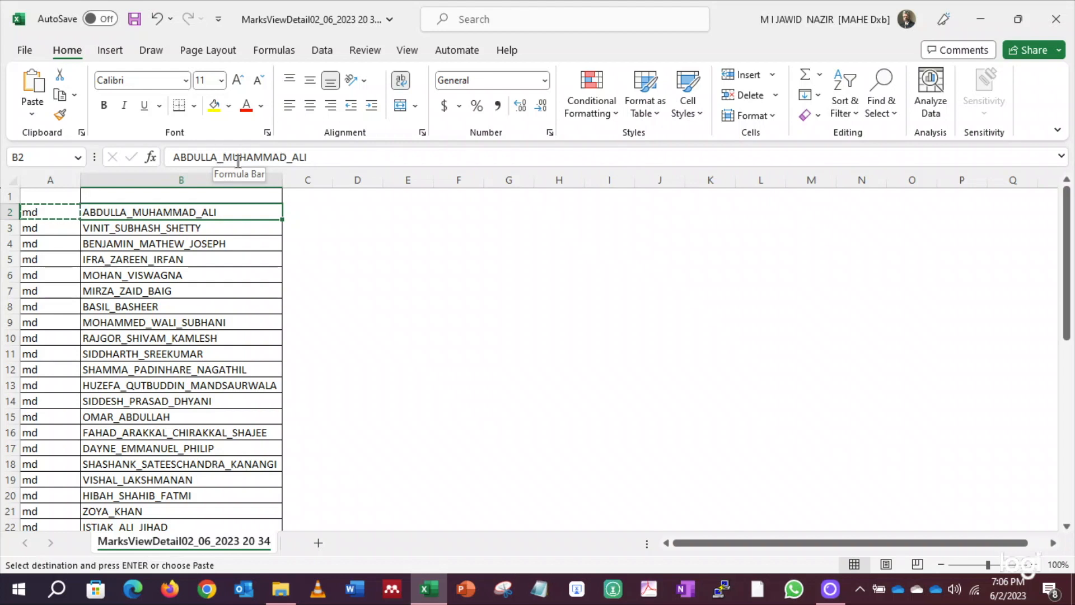
pyautogui.click(211, 229)
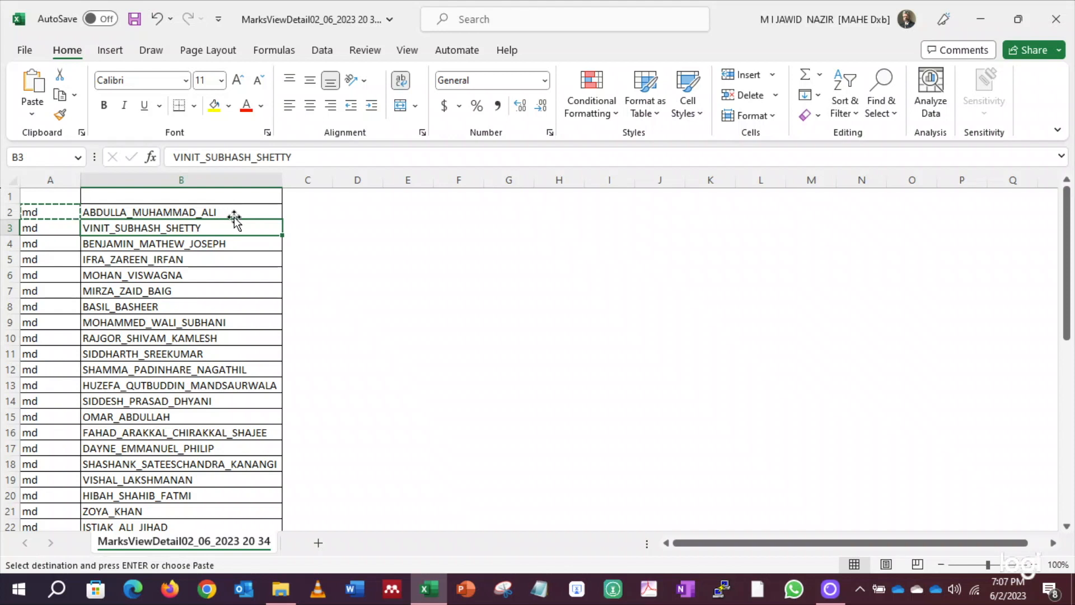
pyautogui.click(404, 244)
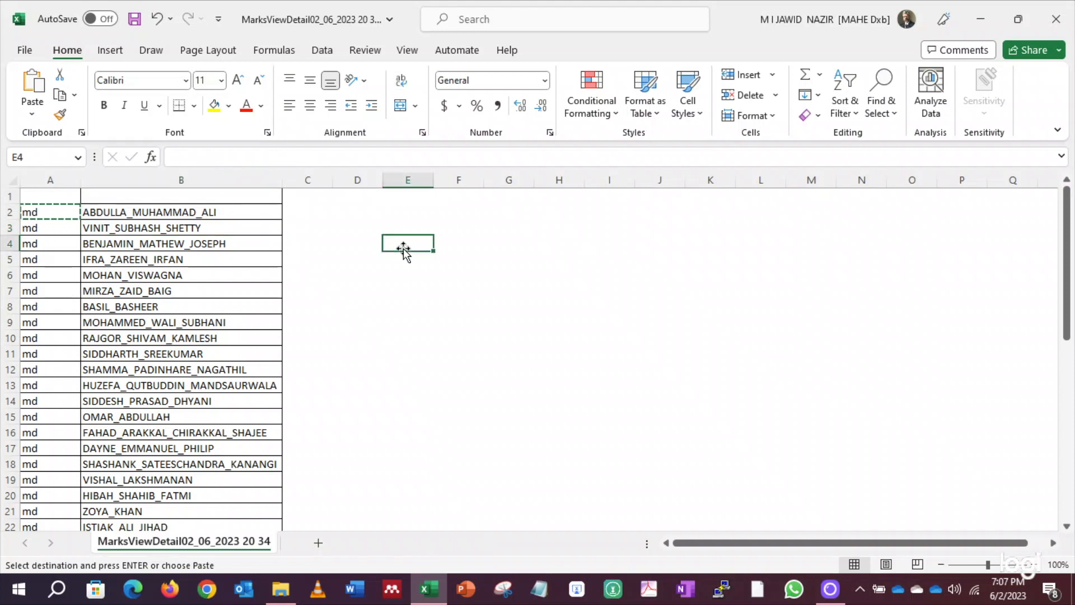
pyautogui.moveTo(44, 211); pyautogui.dragTo(209, 434)
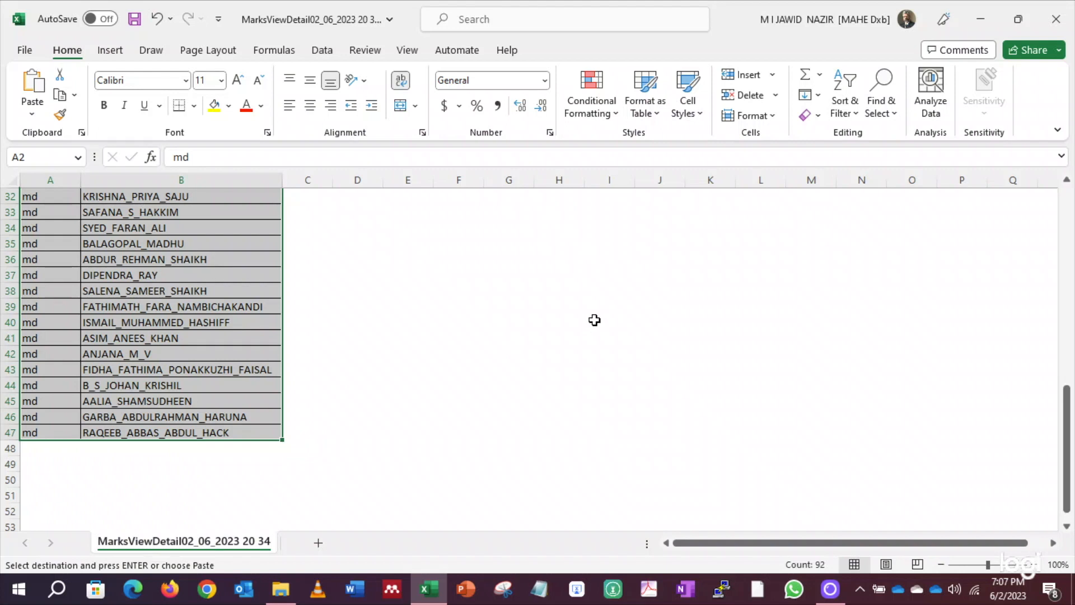
pyautogui.hotkey('ctrl', 'c')
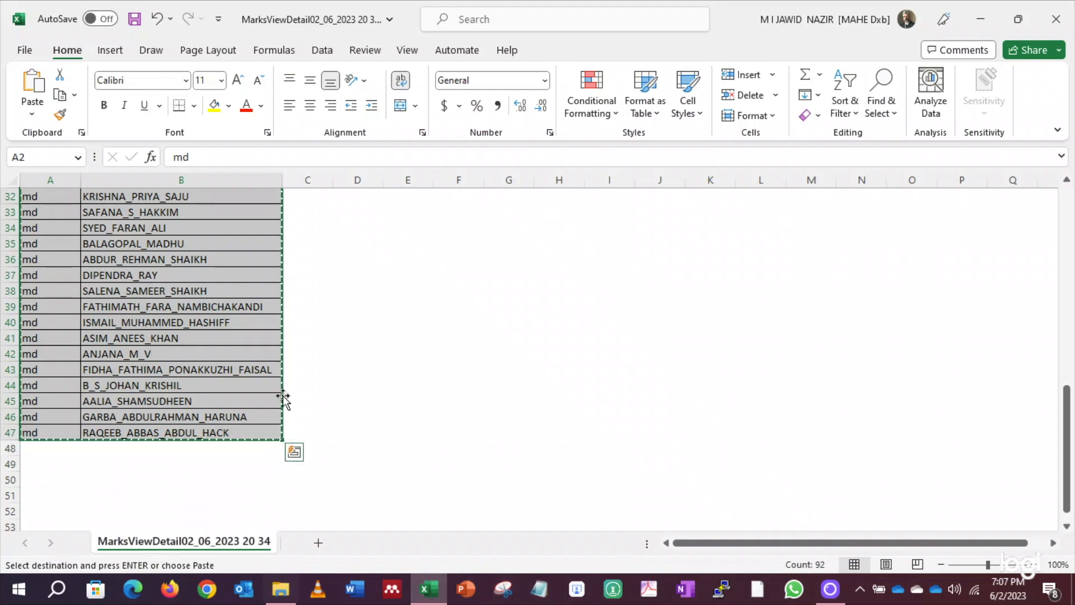
pyautogui.scroll(10, 319, 345)
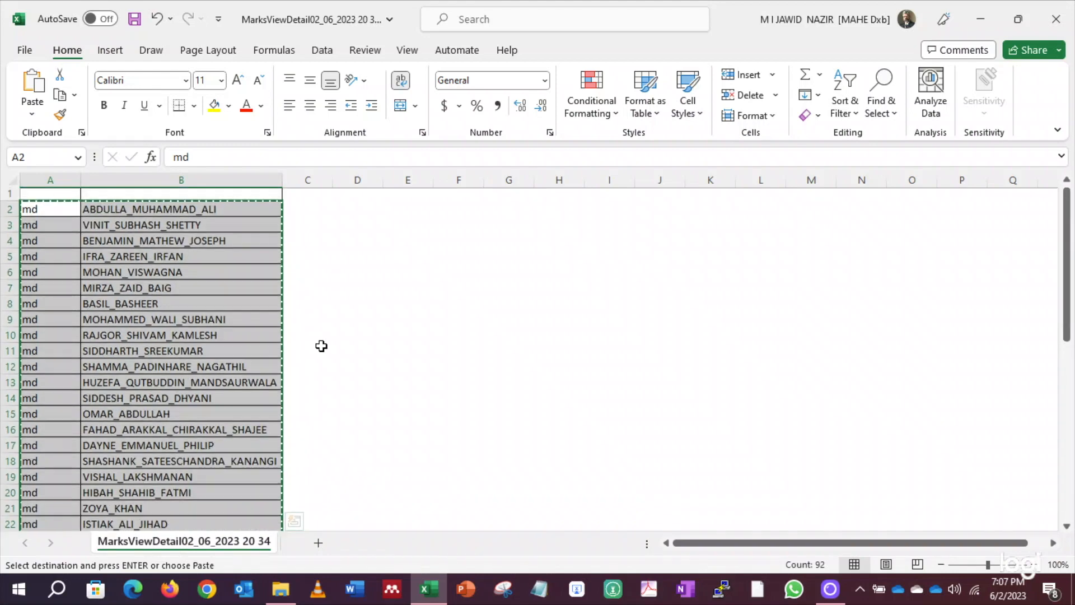
pyautogui.scroll(-15, 319, 345)
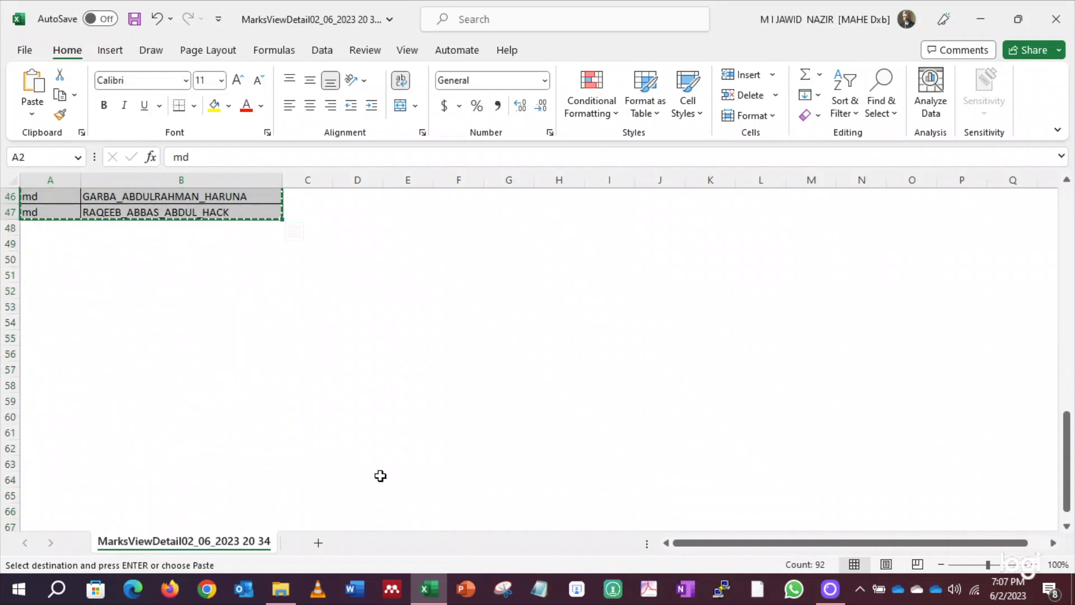
# Paste the copied md-and-name rows into a new maximized Notepad file
pyautogui.click(539, 588)
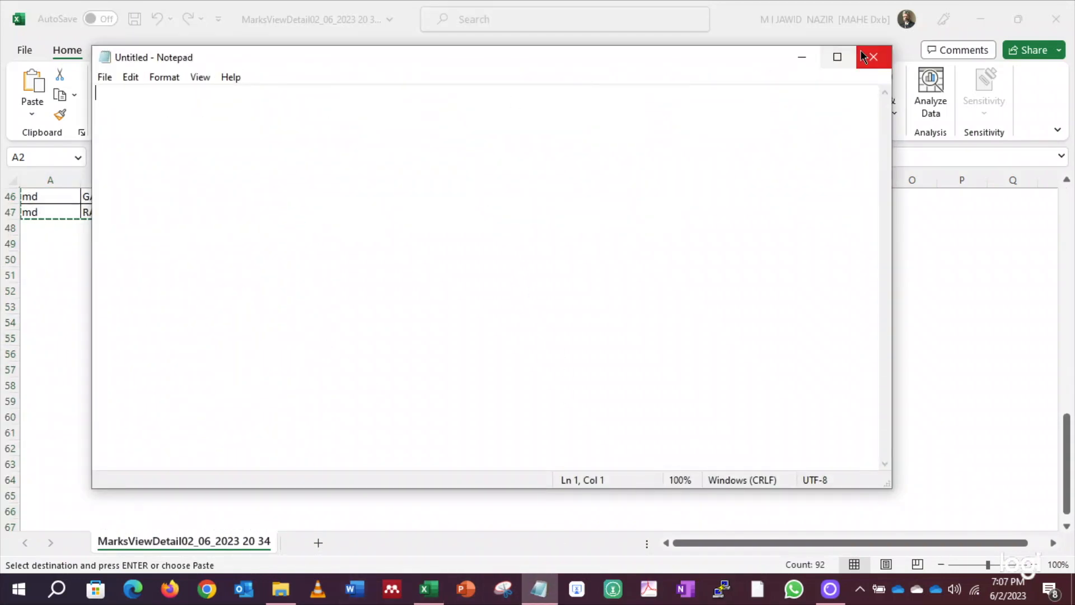
pyautogui.click(835, 56)
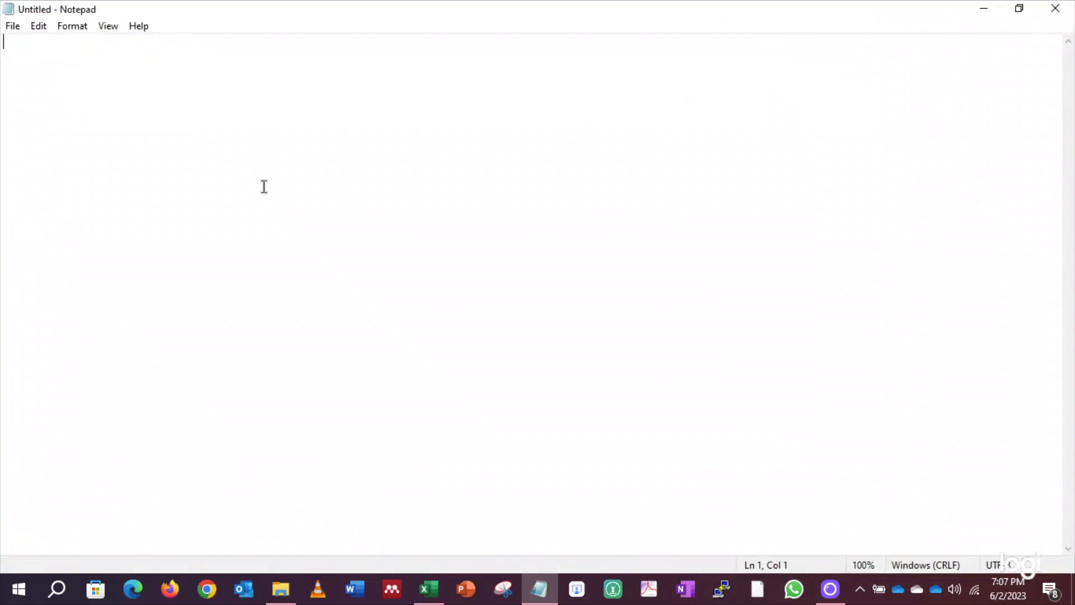
pyautogui.hotkey('ctrl', 'v')
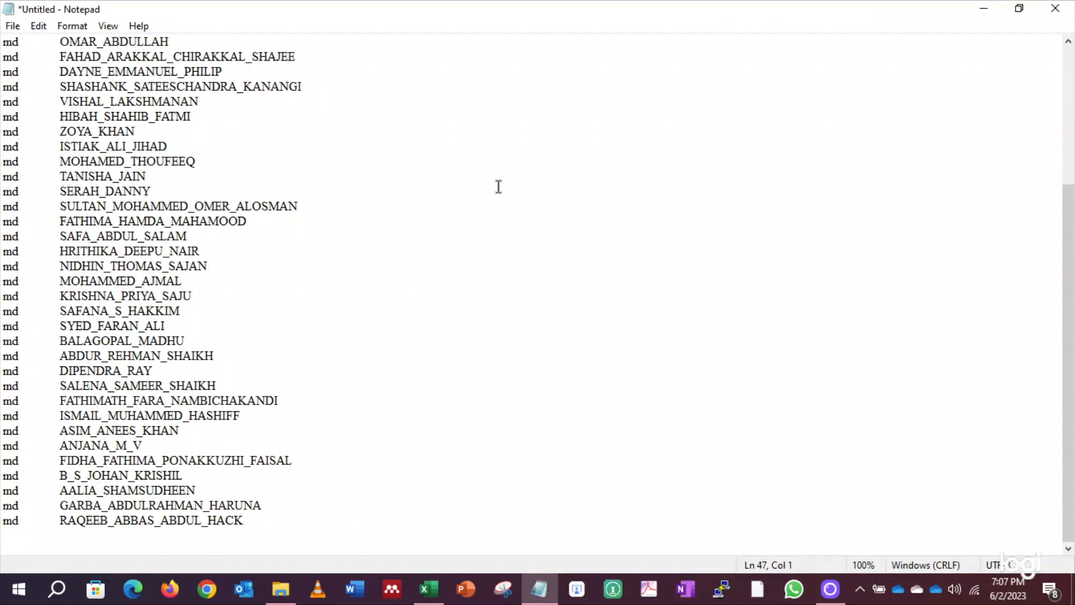
pyautogui.scroll(4, 498, 187)
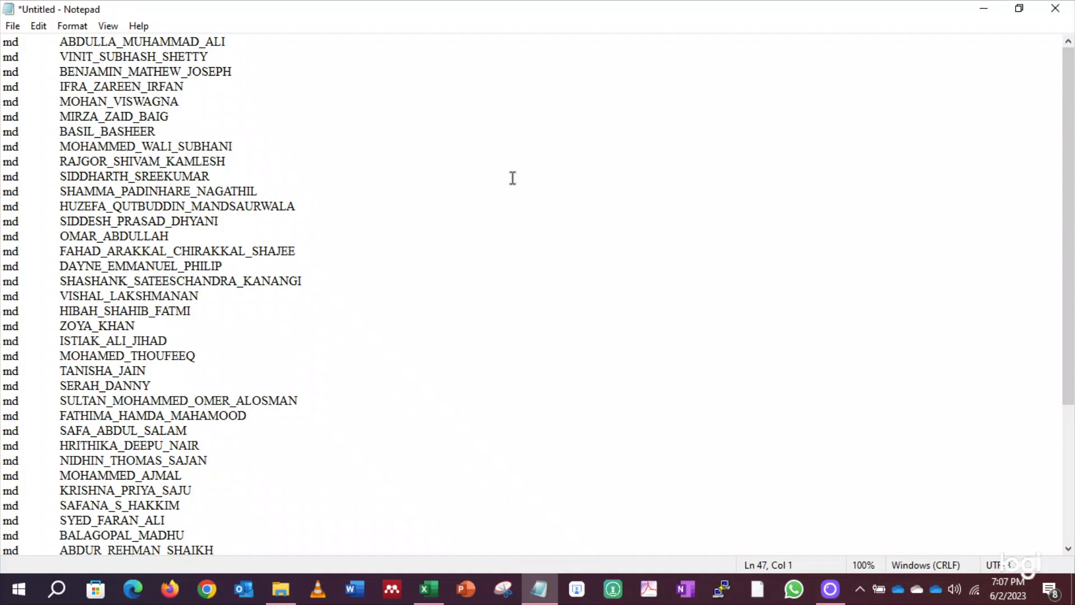
pyautogui.scroll(-4, 513, 178)
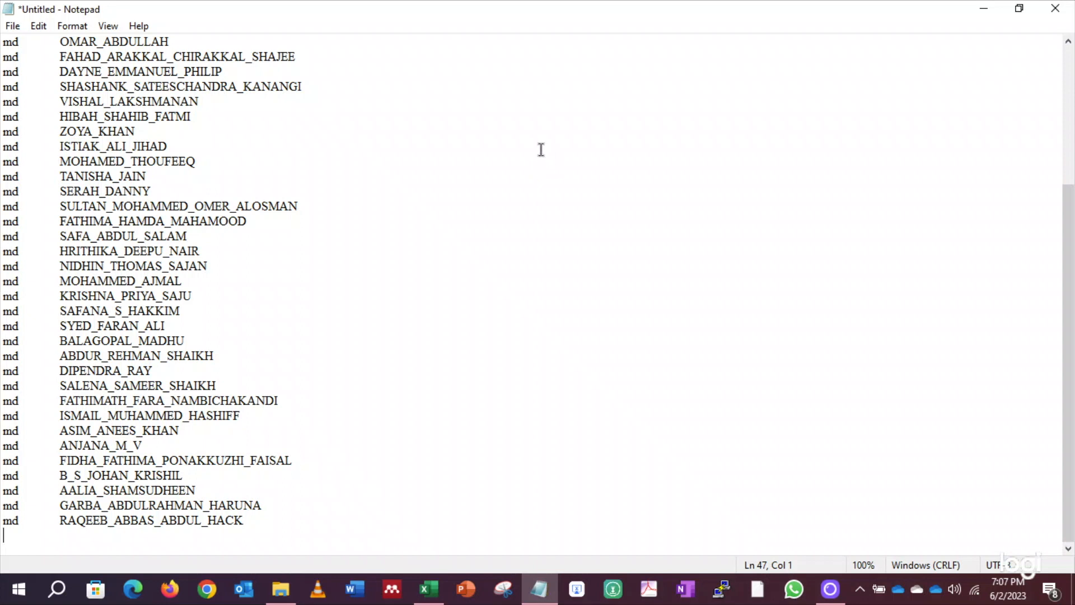
pyautogui.click(939, 597)
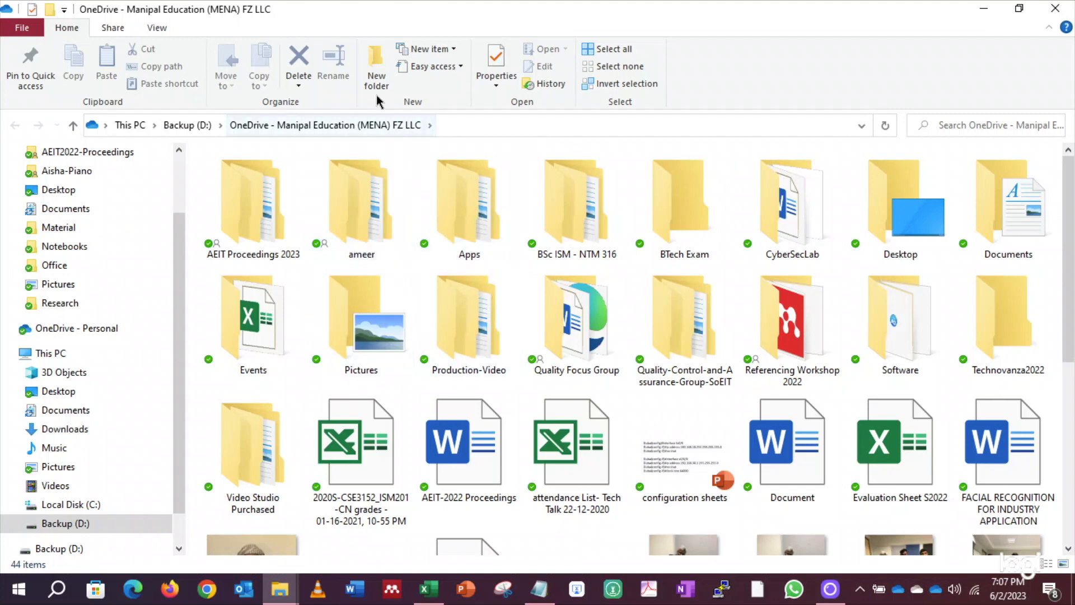
# Add a new OneDrive folder named 'BSc ISM Lab Exam Information Systems', then return to Notepad
pyautogui.click(374, 58)
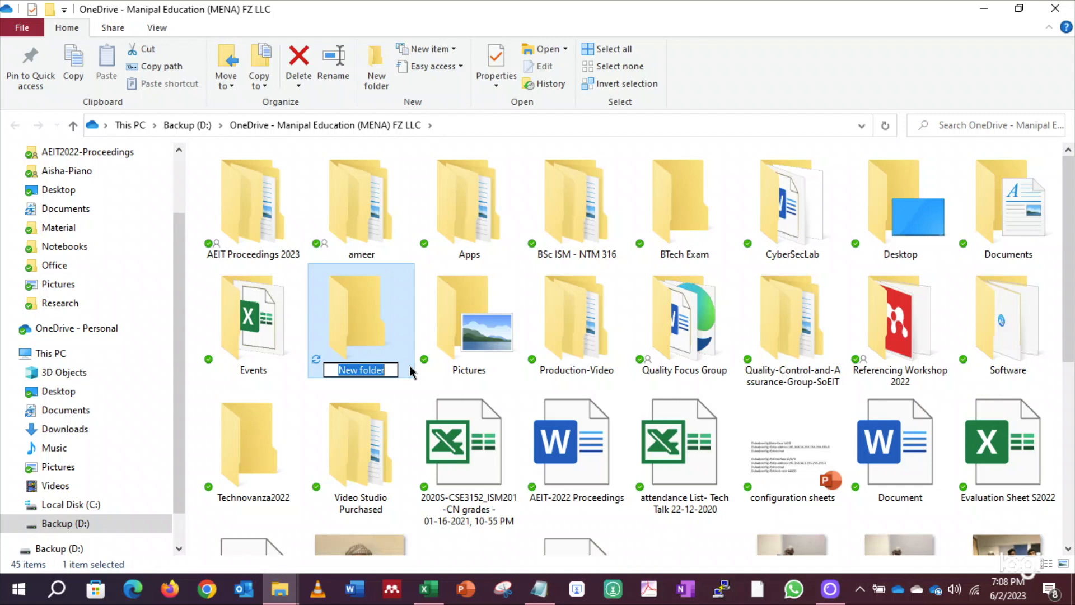
pyautogui.write('BS')
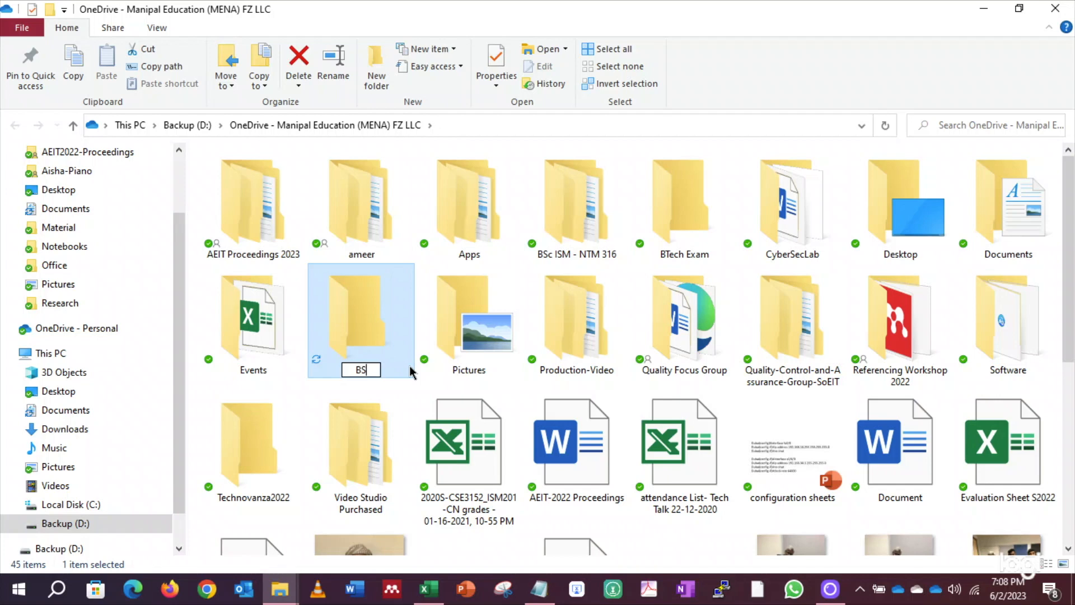
pyautogui.write('c ISM Lab Exam')
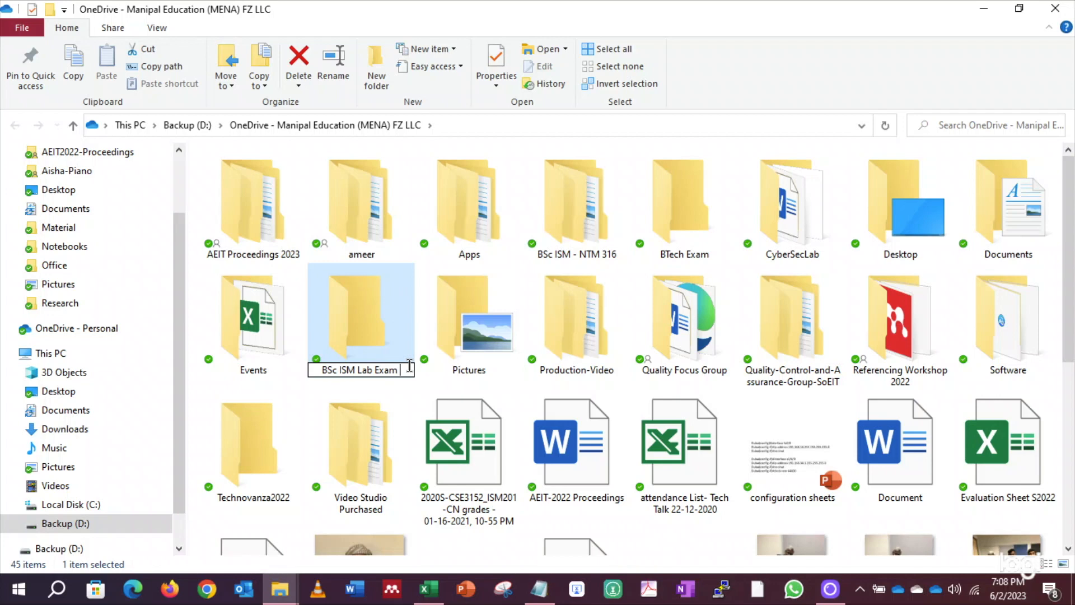
pyautogui.write('Informa')
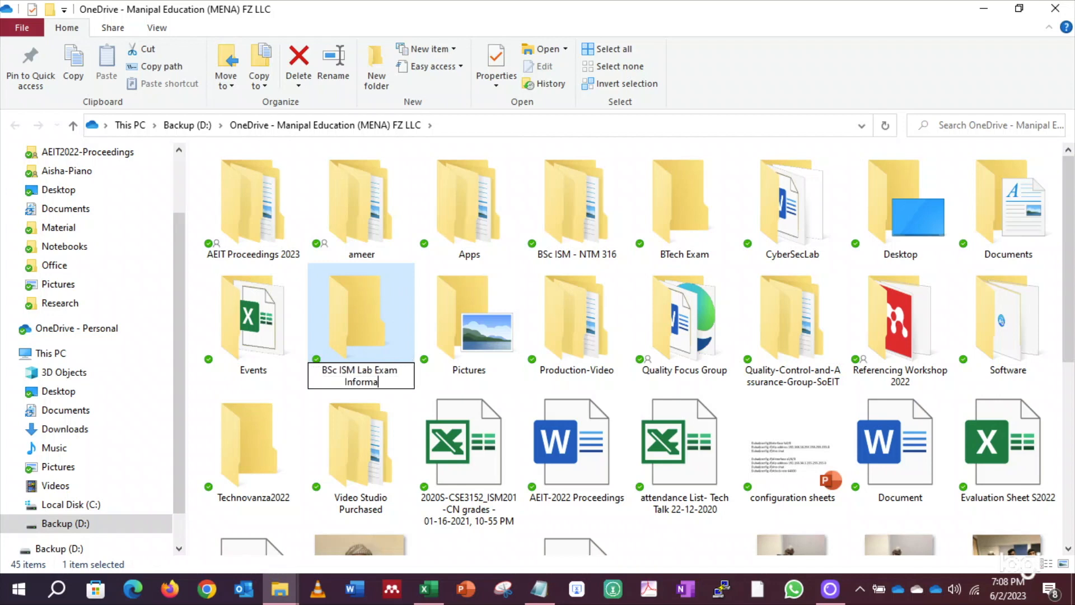
pyautogui.write('tion Systems')
pyautogui.click(374, 308)
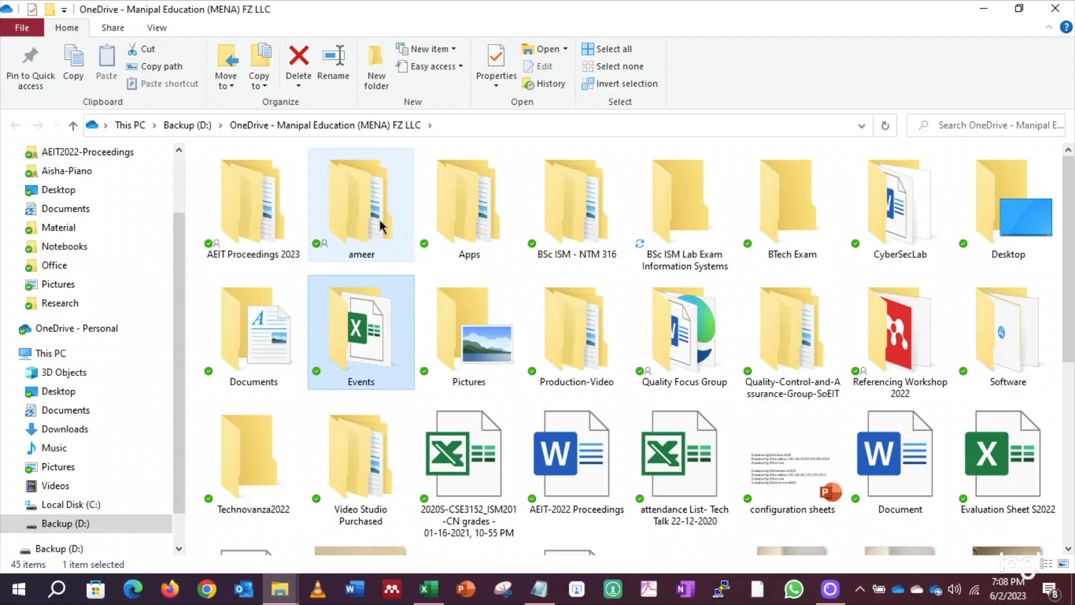
pyautogui.click(683, 212)
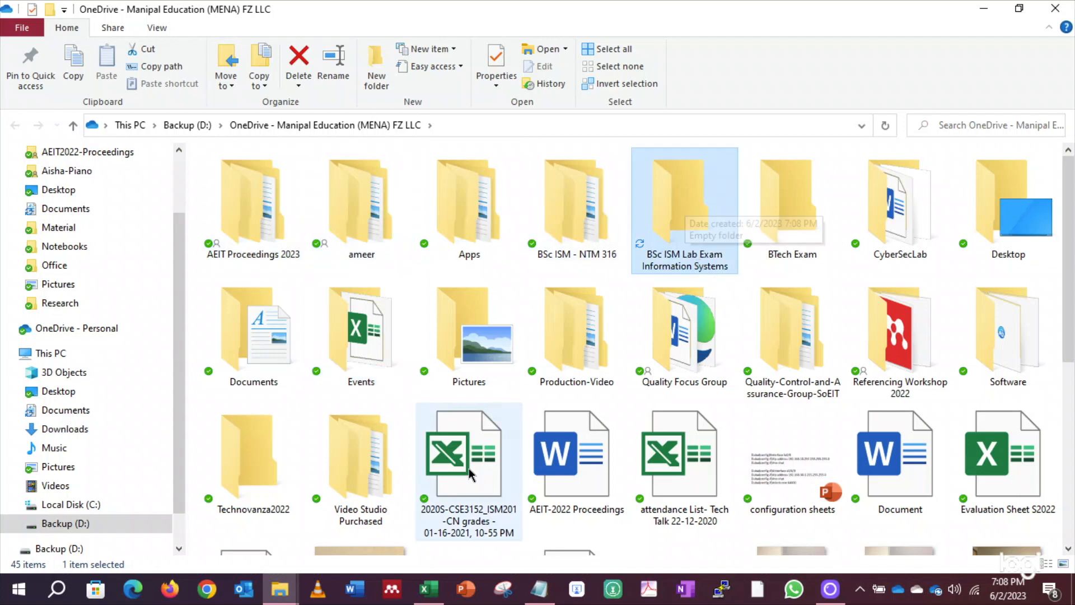
pyautogui.hotkey('alt', 'Tab')
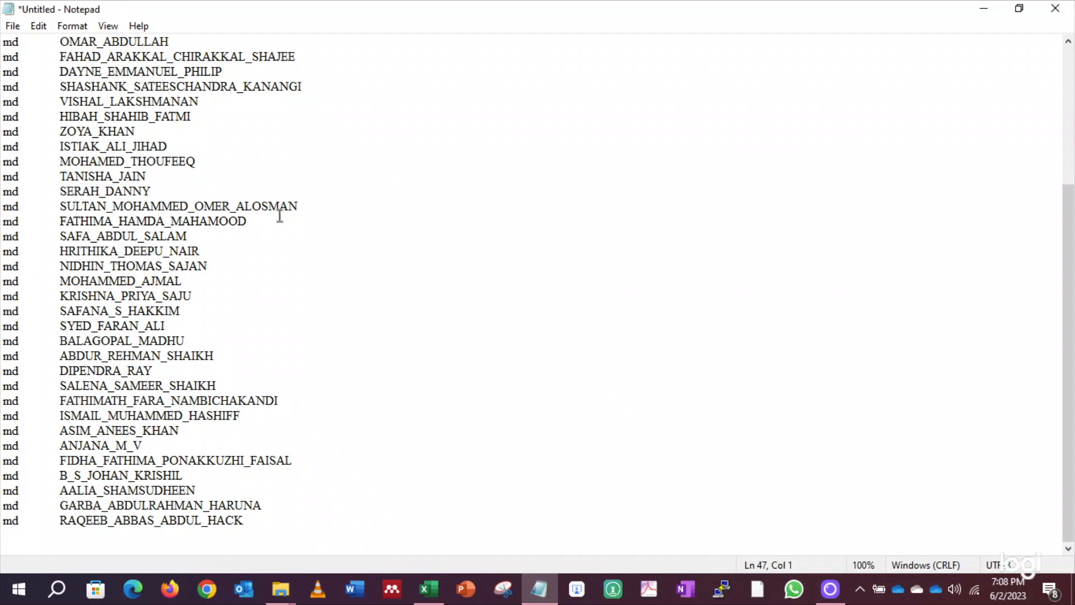
# Save the Notepad md name list as run.bat in OneDrive's BSc ISM Lab Exam Information Systems folder
pyautogui.hotkey('alt', 'f')
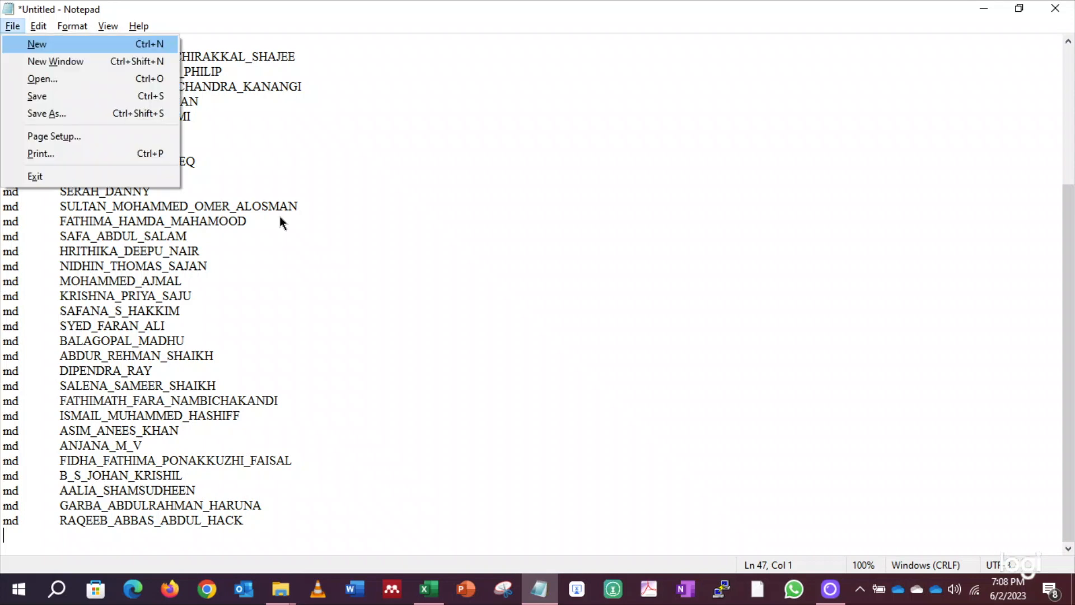
pyautogui.click(74, 114)
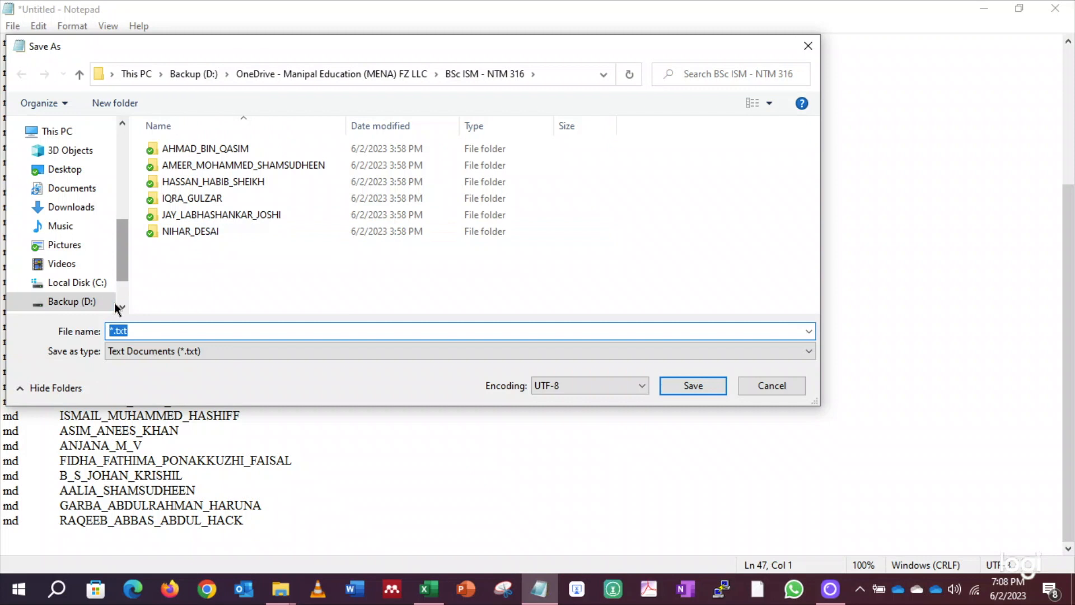
pyautogui.moveTo(119, 261); pyautogui.dragTo(135, 183)
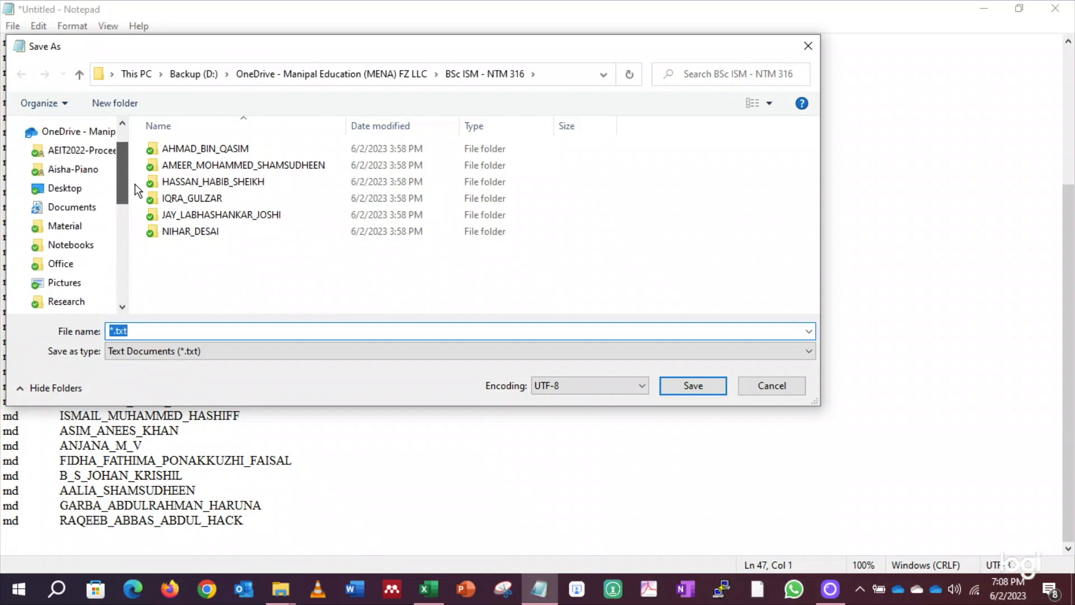
pyautogui.scroll(1, 50, 168)
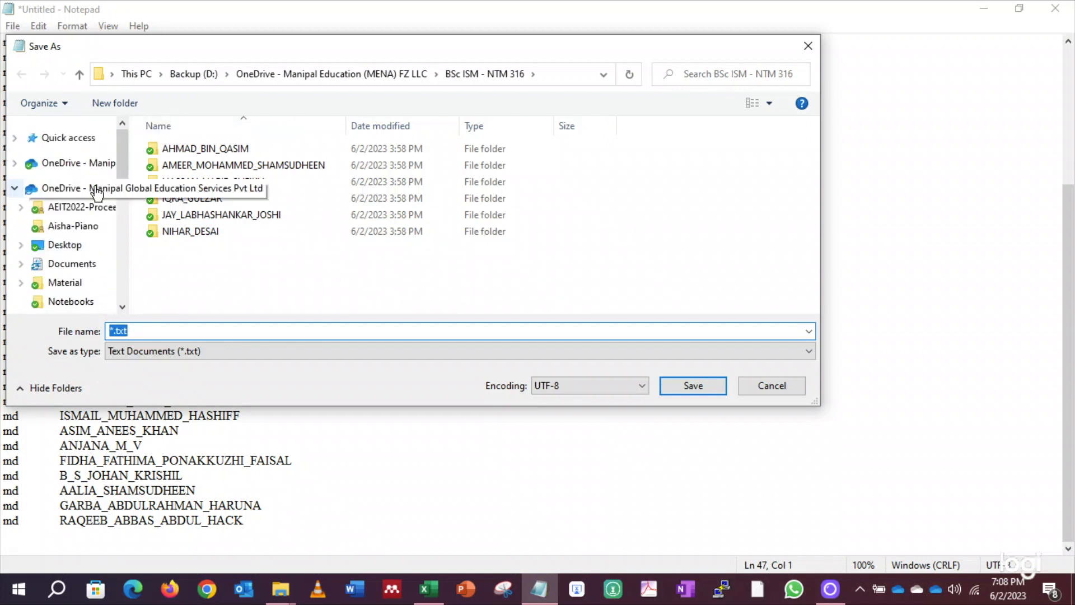
pyautogui.click(89, 163)
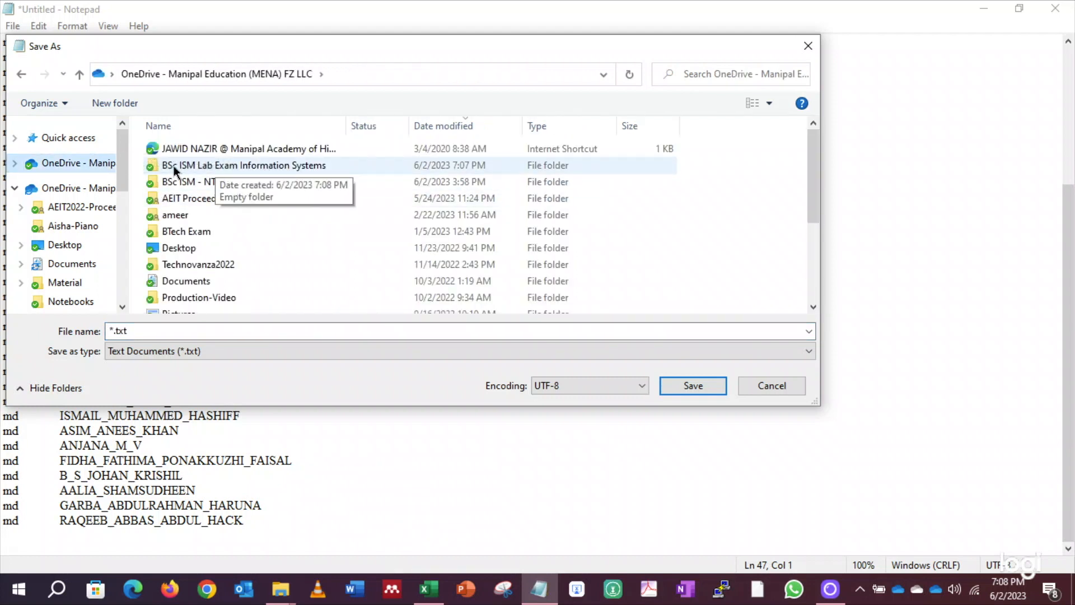
pyautogui.doubleClick(314, 164)
pyautogui.click(163, 329)
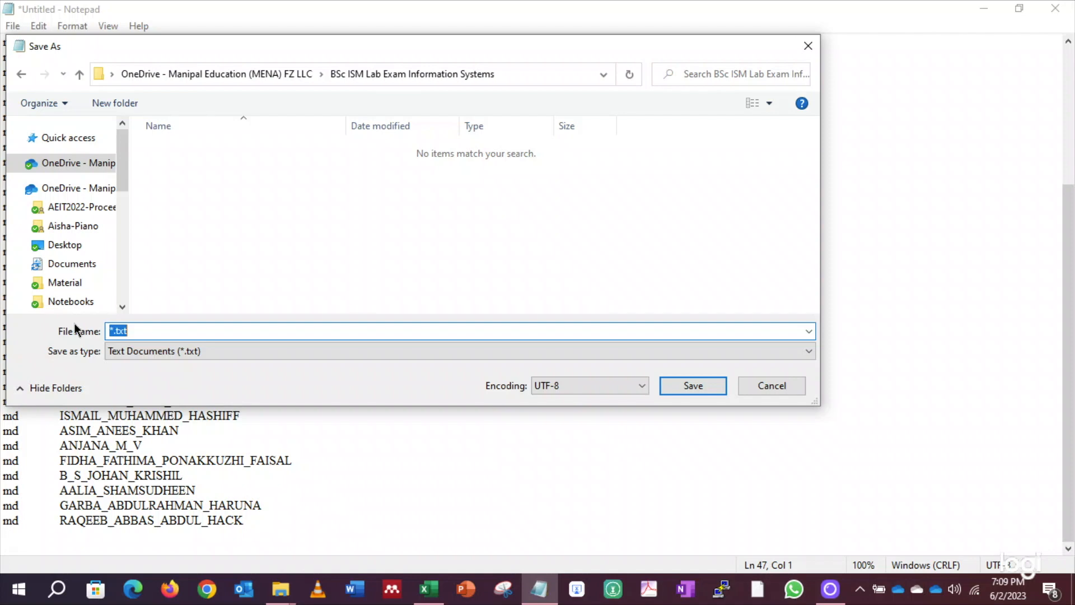
pyautogui.write('"run.bat')
pyautogui.click(694, 387)
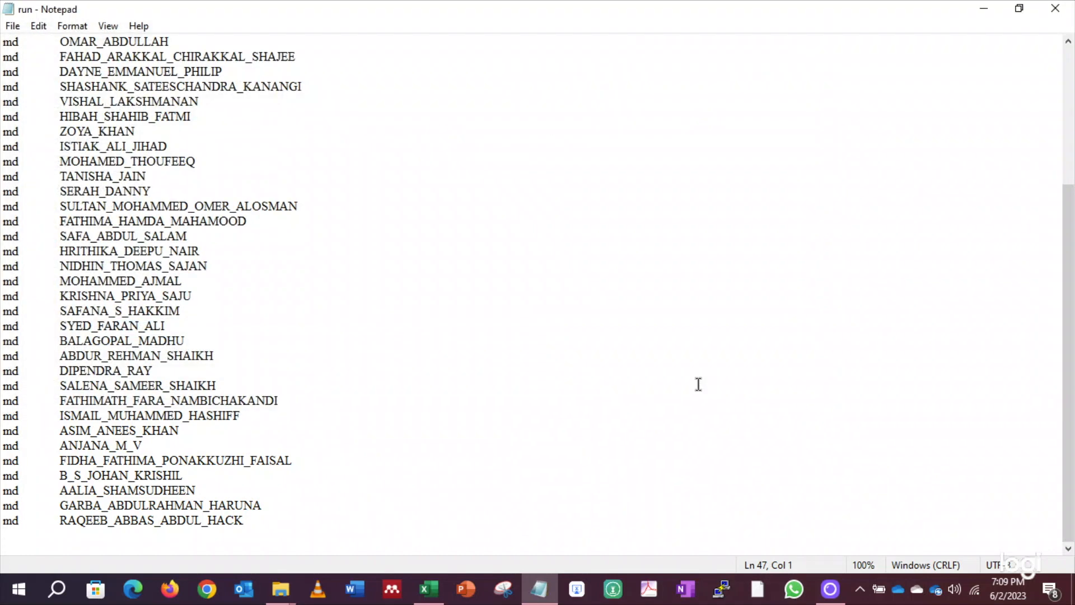
pyautogui.click(984, 9)
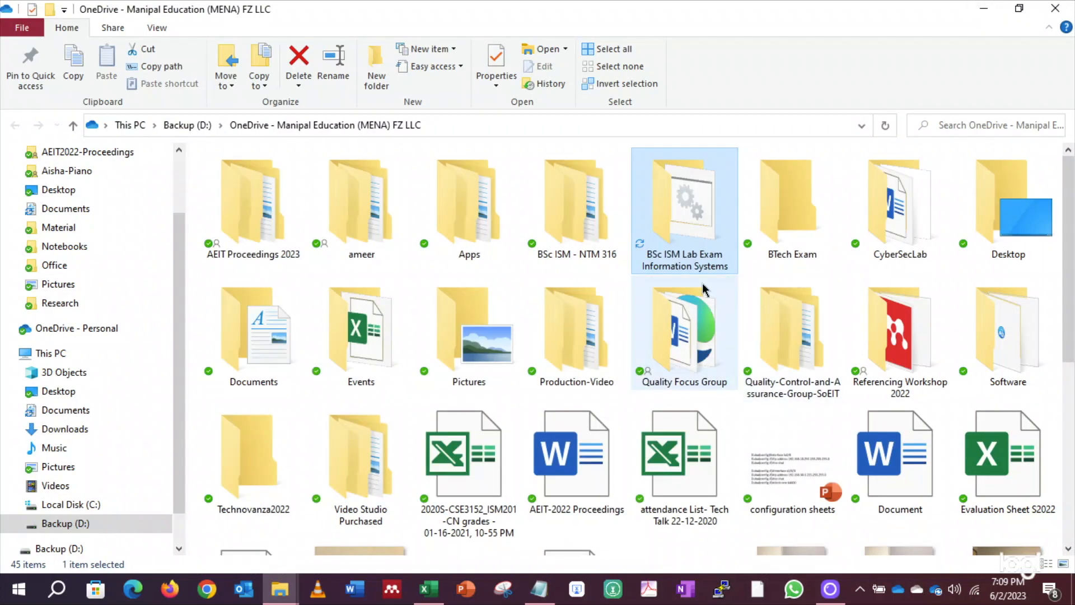
# Open the BSc ISM Lab Exam Information Systems folder and run run.bat to create the student folders
pyautogui.doubleClick(697, 208)
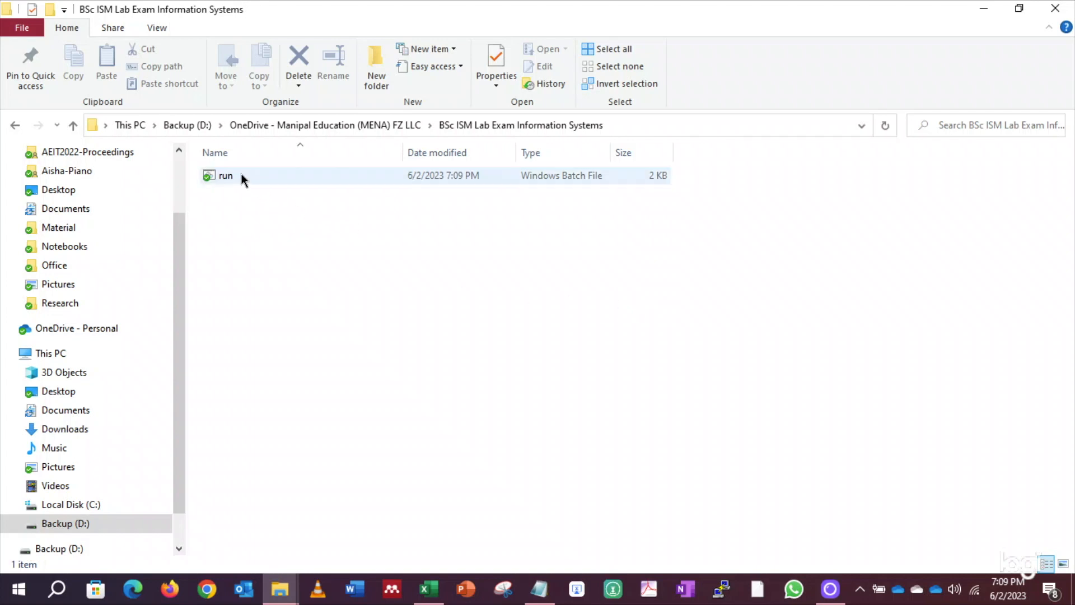
pyautogui.doubleClick(273, 173)
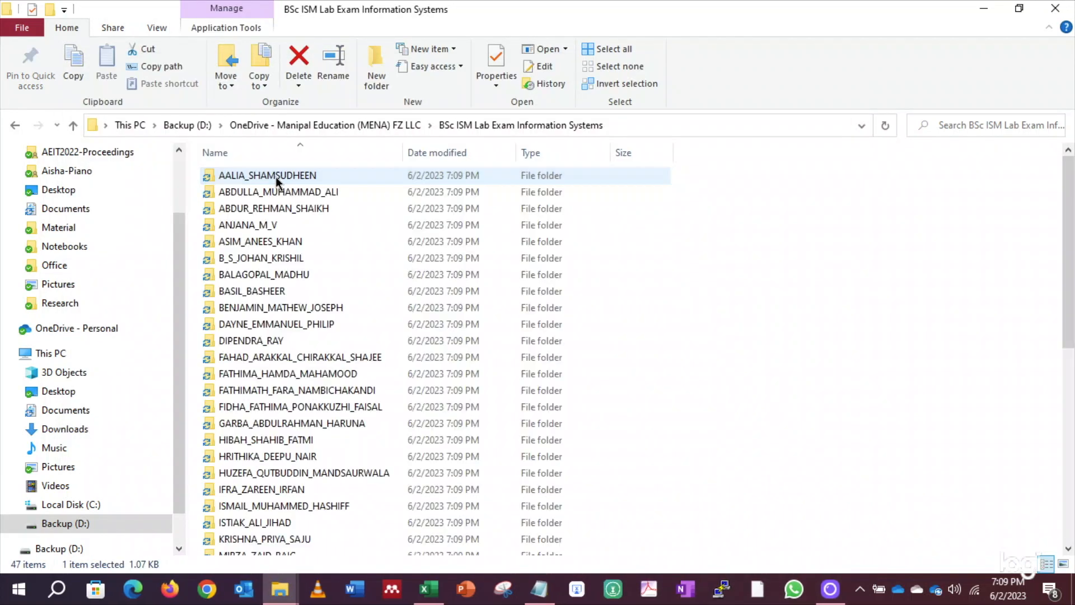
# Step through the newly created student folders to check them
pyautogui.click(781, 253)
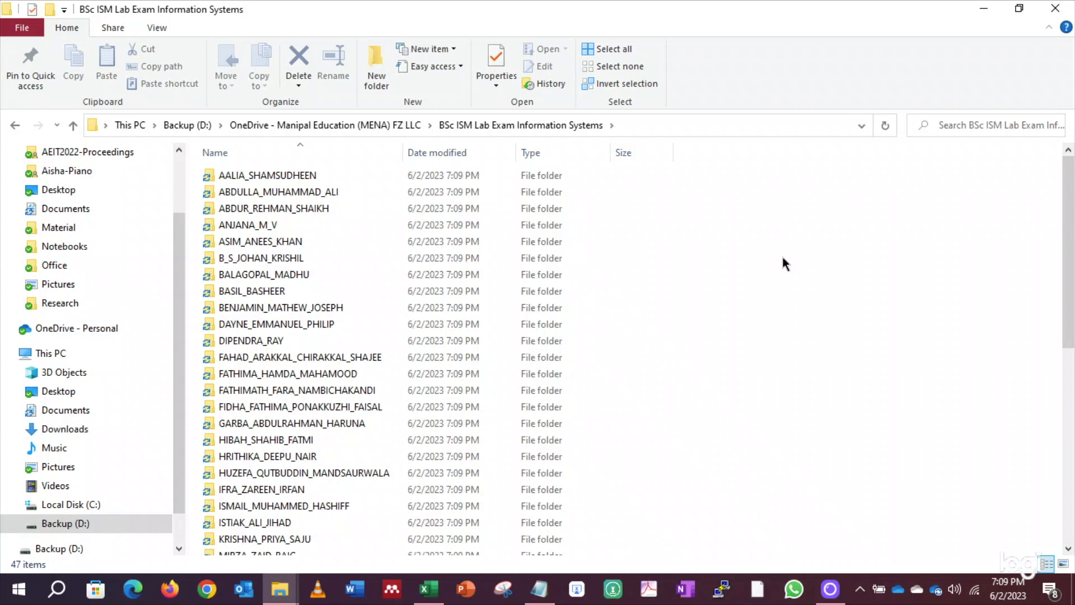
pyautogui.scroll(-9, 297, 207)
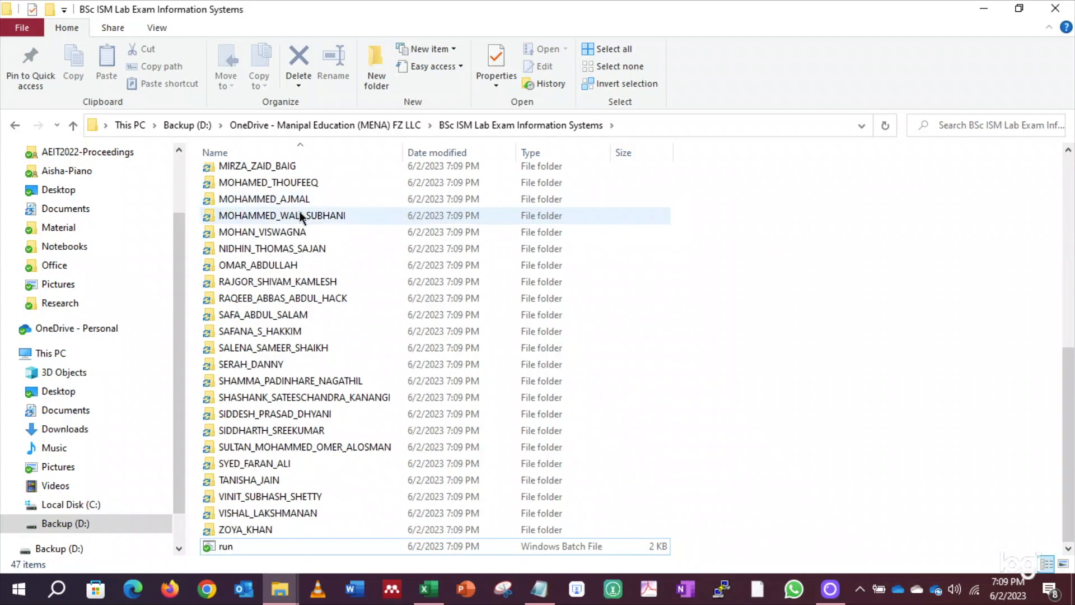
pyautogui.scroll(8, 302, 435)
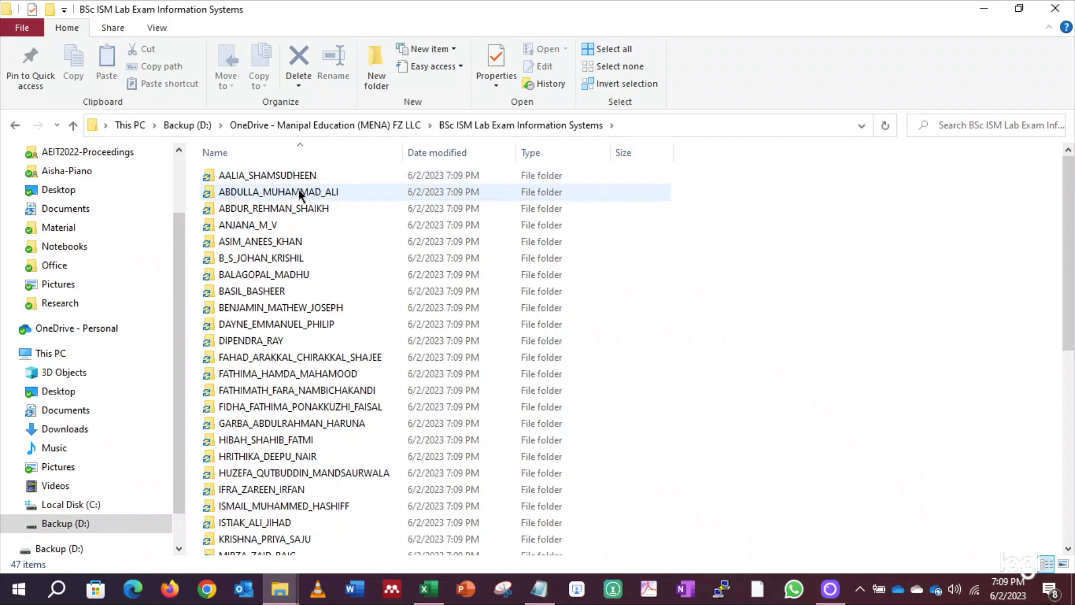
pyautogui.click(344, 174)
pyautogui.click(340, 192)
pyautogui.click(336, 208)
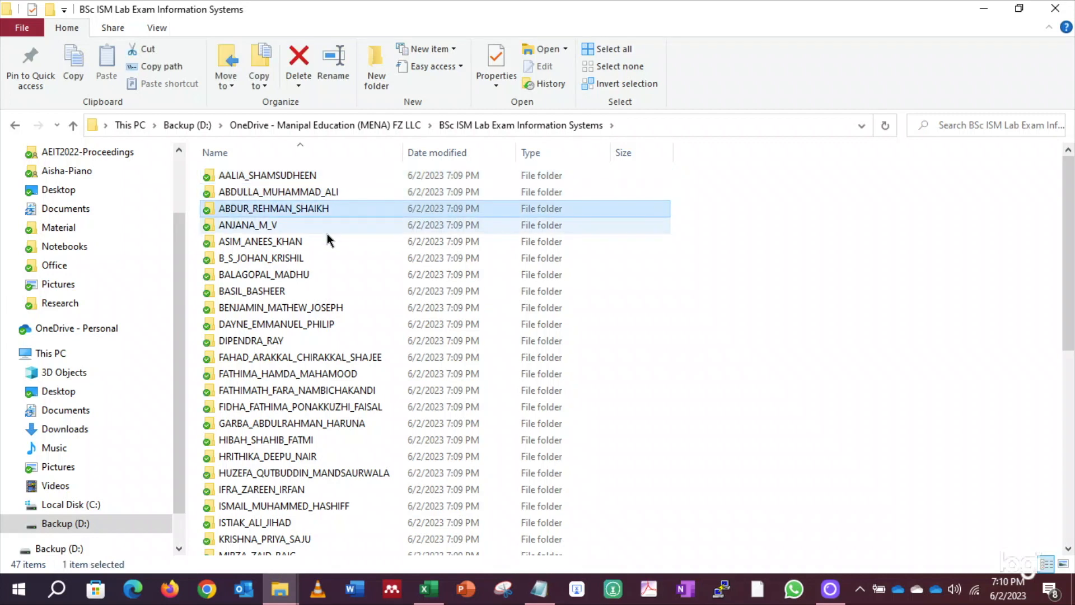
pyautogui.click(324, 226)
pyautogui.click(321, 242)
pyautogui.click(321, 258)
pyautogui.click(321, 274)
pyautogui.click(325, 307)
pyautogui.click(321, 340)
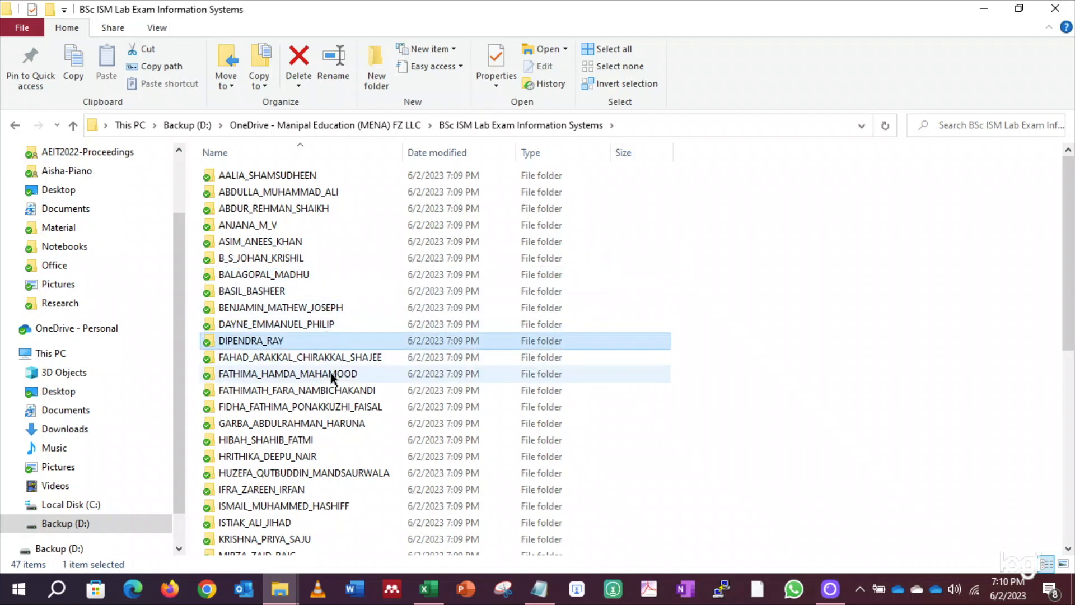
pyautogui.click(335, 361)
pyautogui.click(339, 373)
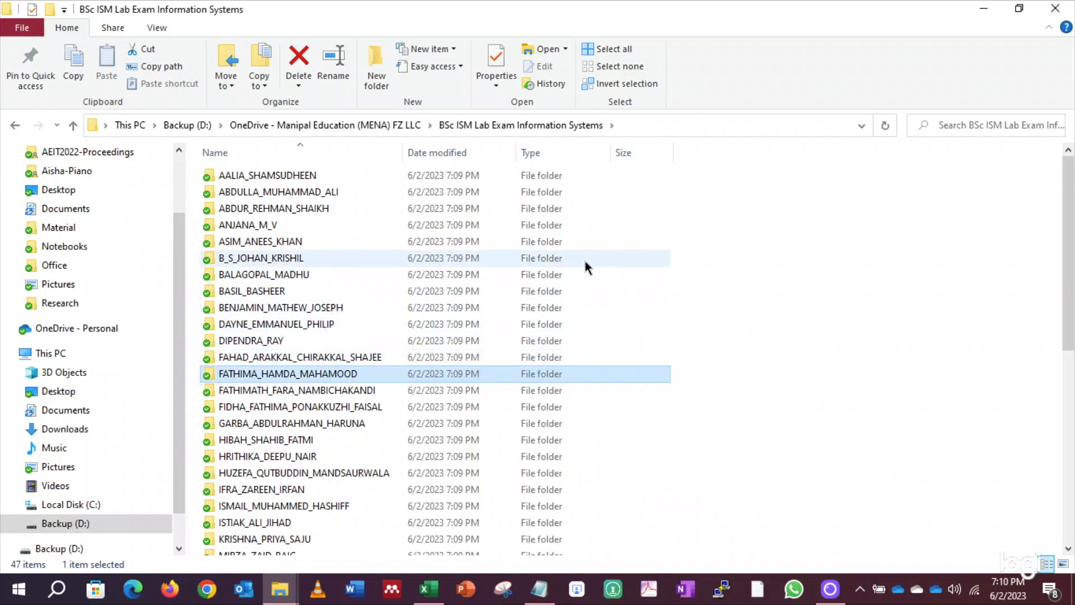
pyautogui.scroll(-8, 585, 264)
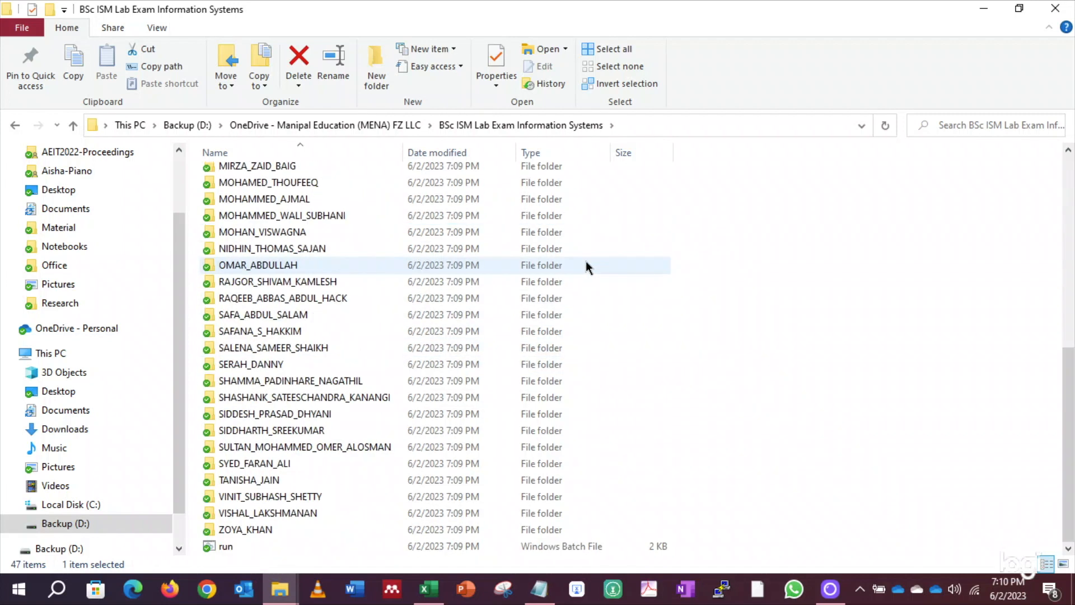
# Compare run.bat with the Notepad name list, then view the OneDrive files online
pyautogui.click(229, 548)
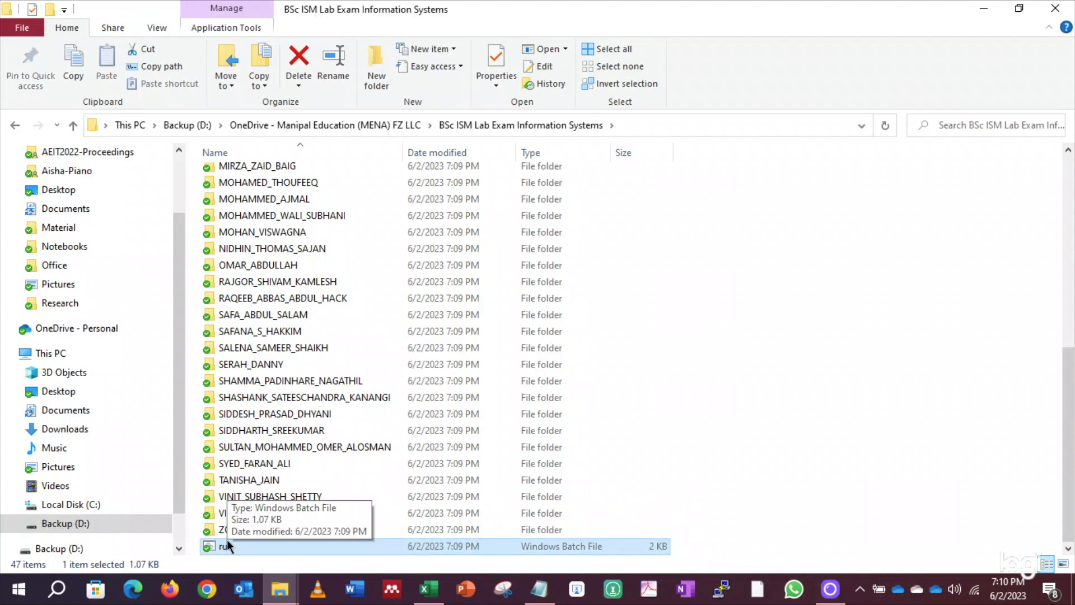
pyautogui.scroll(8, 308, 291)
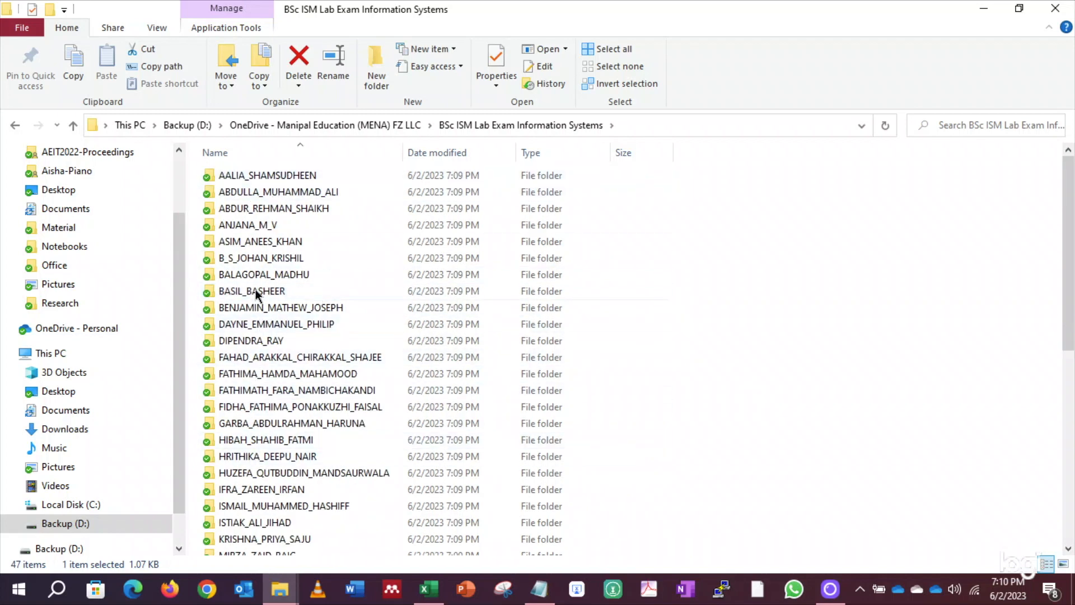
pyautogui.hotkey('alt', 'Tab')
pyautogui.scroll(4, 230, 212)
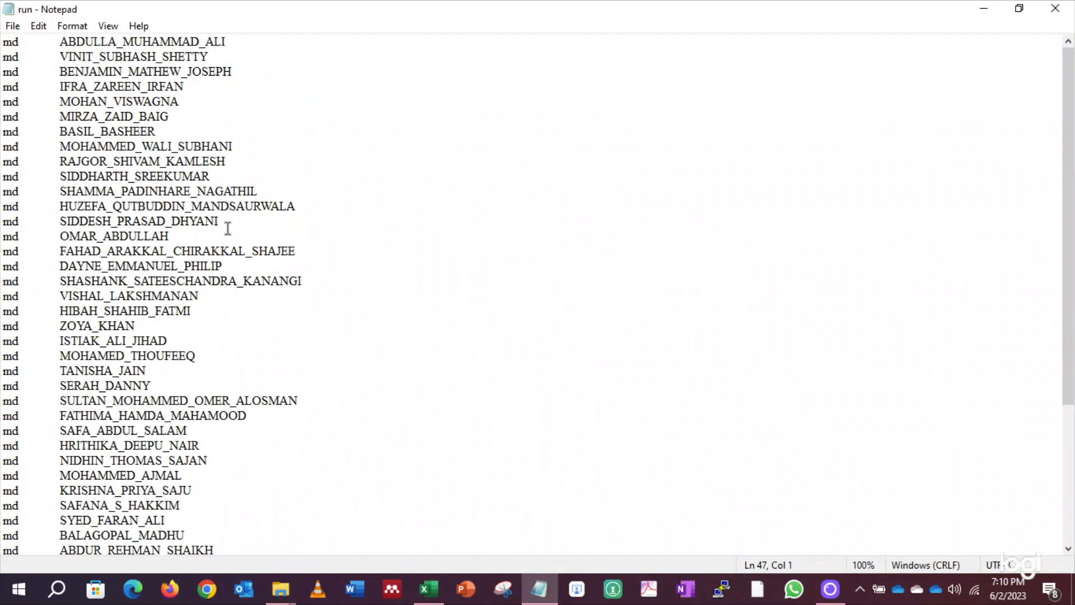
pyautogui.hotkey('alt', 'Tab')
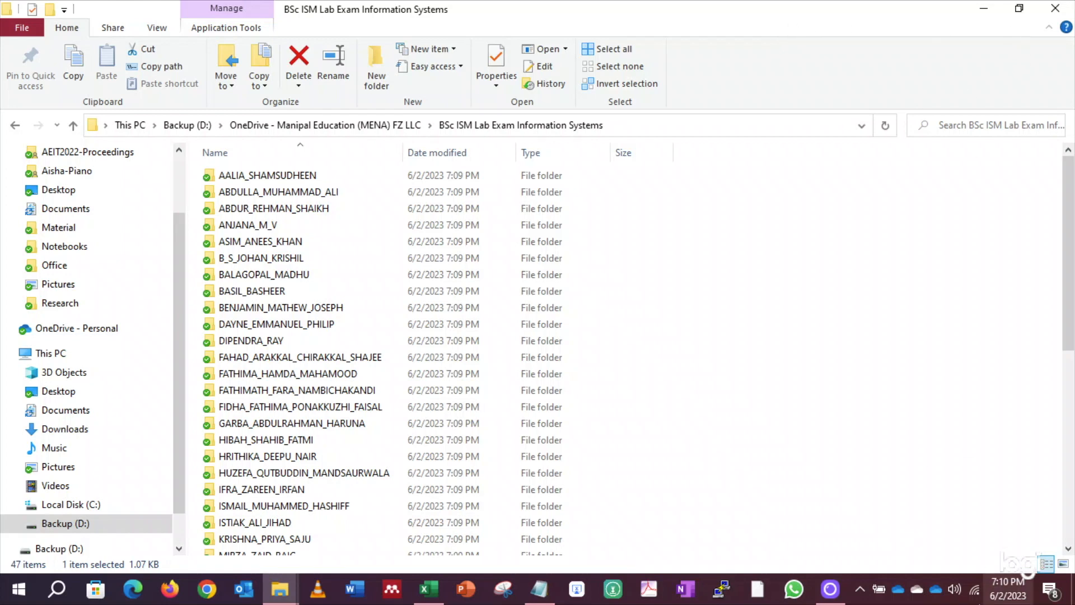
pyautogui.click(935, 588)
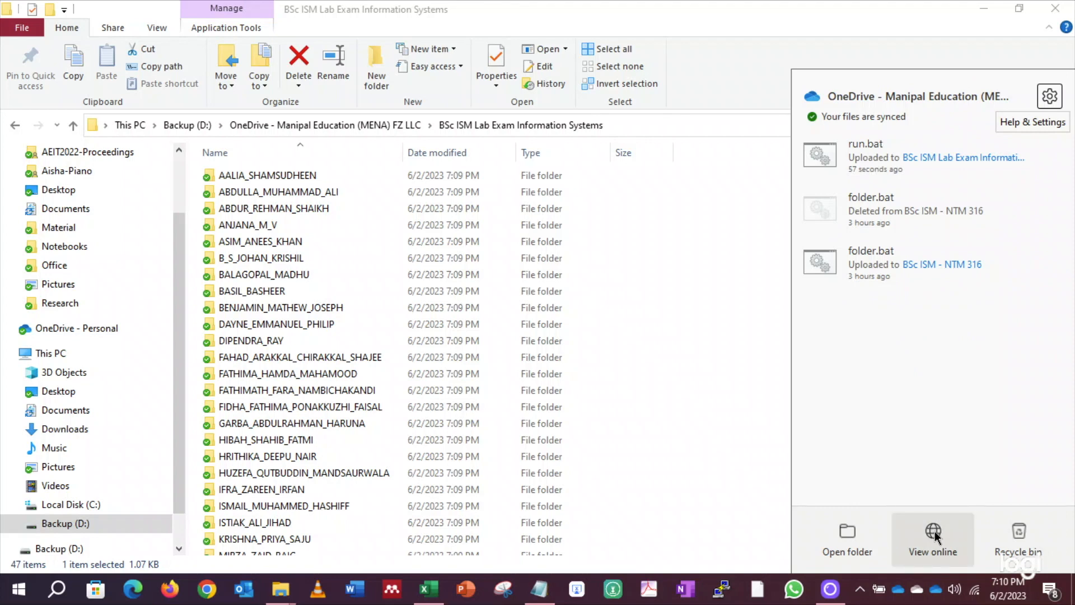
pyautogui.click(934, 535)
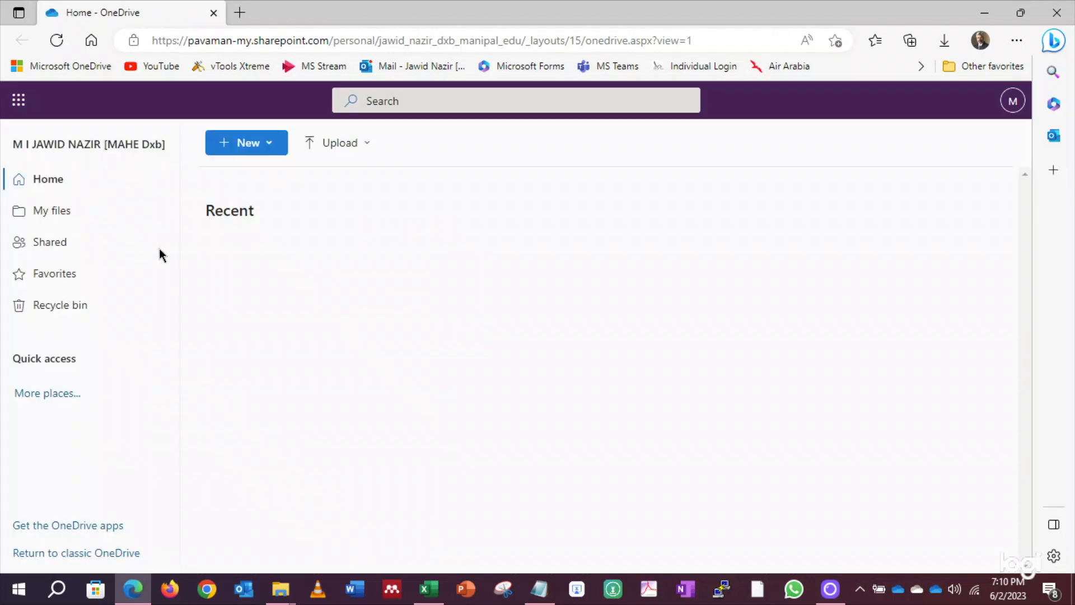
# From My files, open BSc ISM Lab Exam Information Systems and scroll through its Private student folders
pyautogui.click(61, 218)
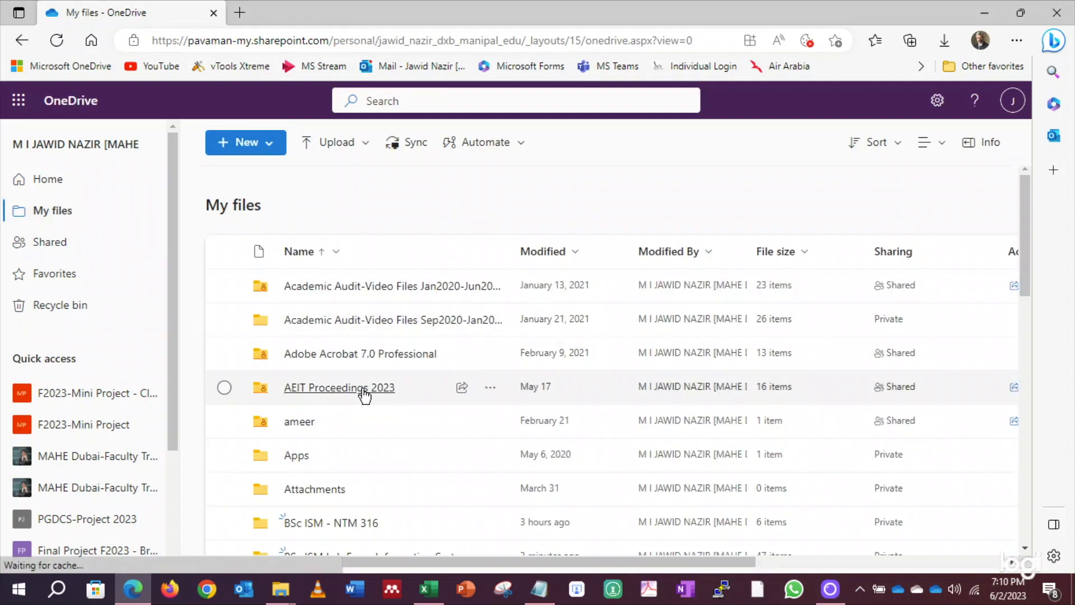
pyautogui.scroll(-3, 364, 394)
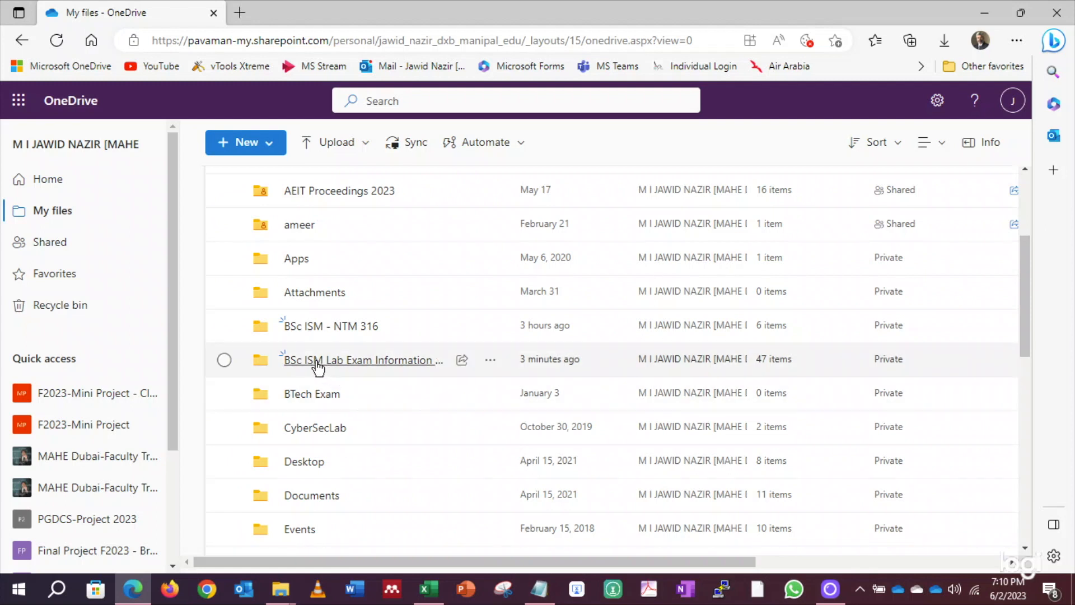
pyautogui.click(411, 365)
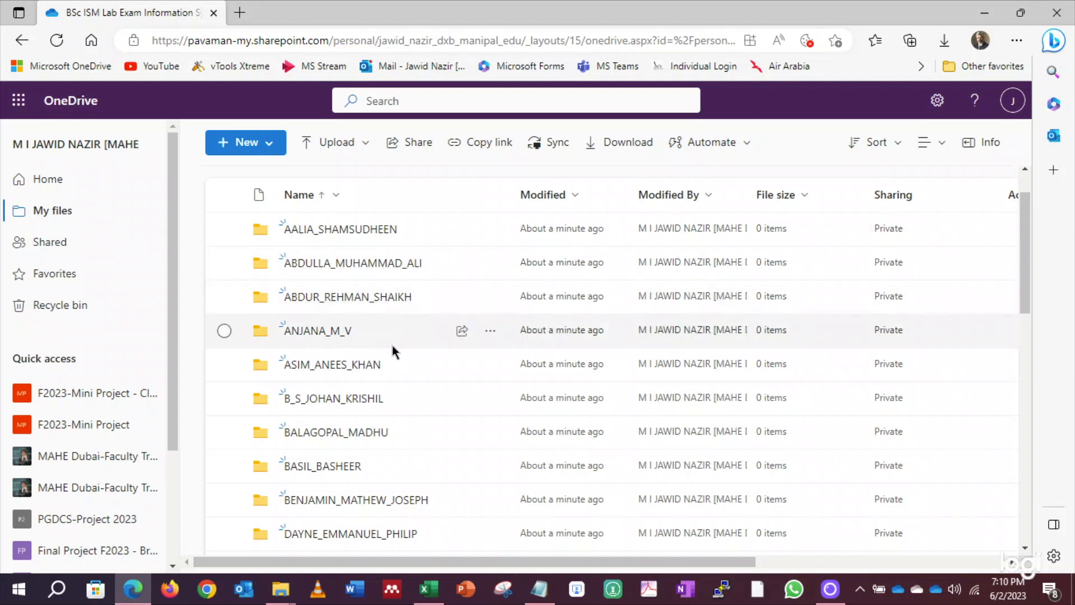
pyautogui.scroll(-10, 394, 345)
pyautogui.scroll(-10, 399, 347)
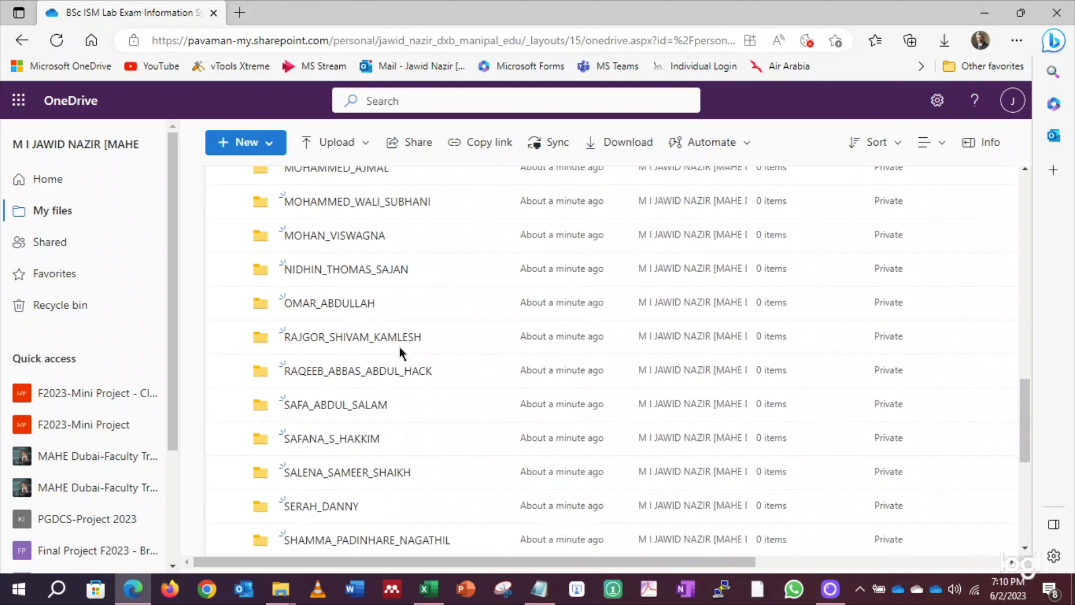
pyautogui.scroll(3, 463, 396)
pyautogui.scroll(10, 465, 392)
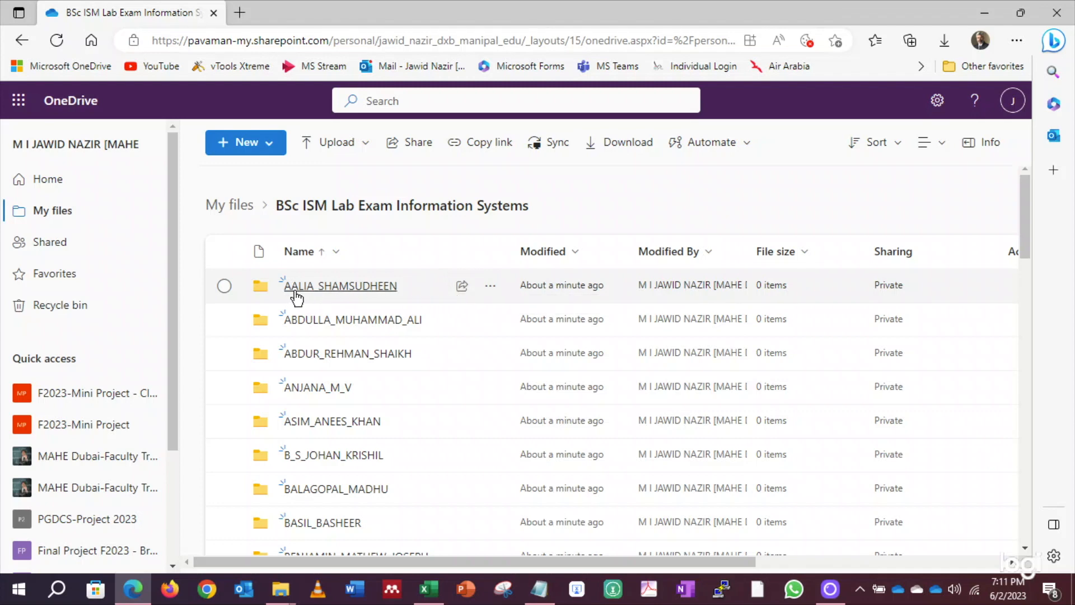
# Share the first student's folder with that student using Can edit permission
pyautogui.moveTo(404, 286)
pyautogui.mouseDown()
pyautogui.moveTo(367, 290)
pyautogui.moveTo(414, 292)
pyautogui.mouseUp()
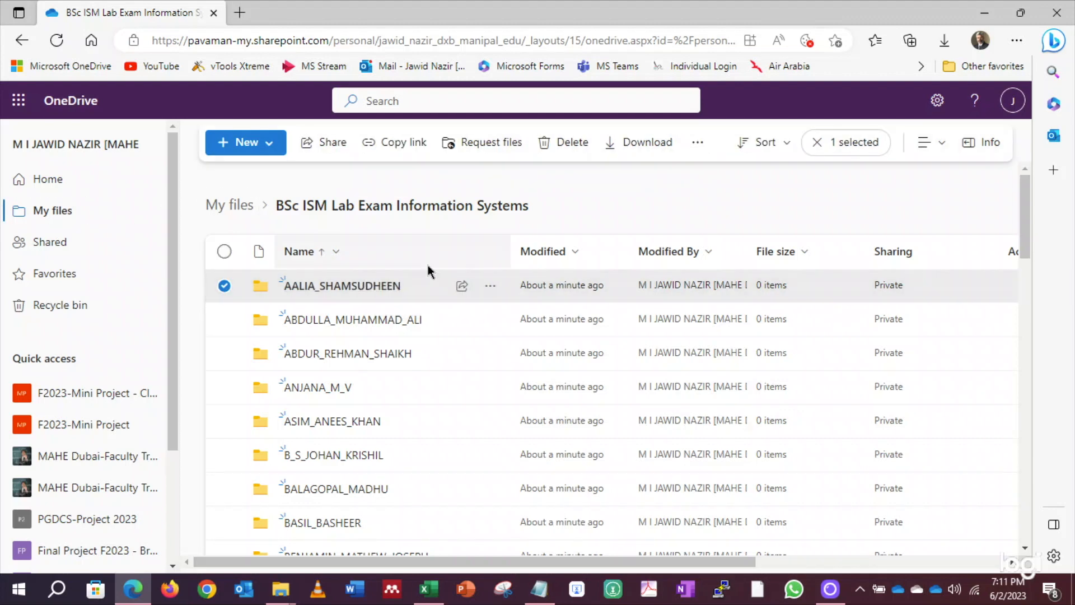
pyautogui.click(462, 286)
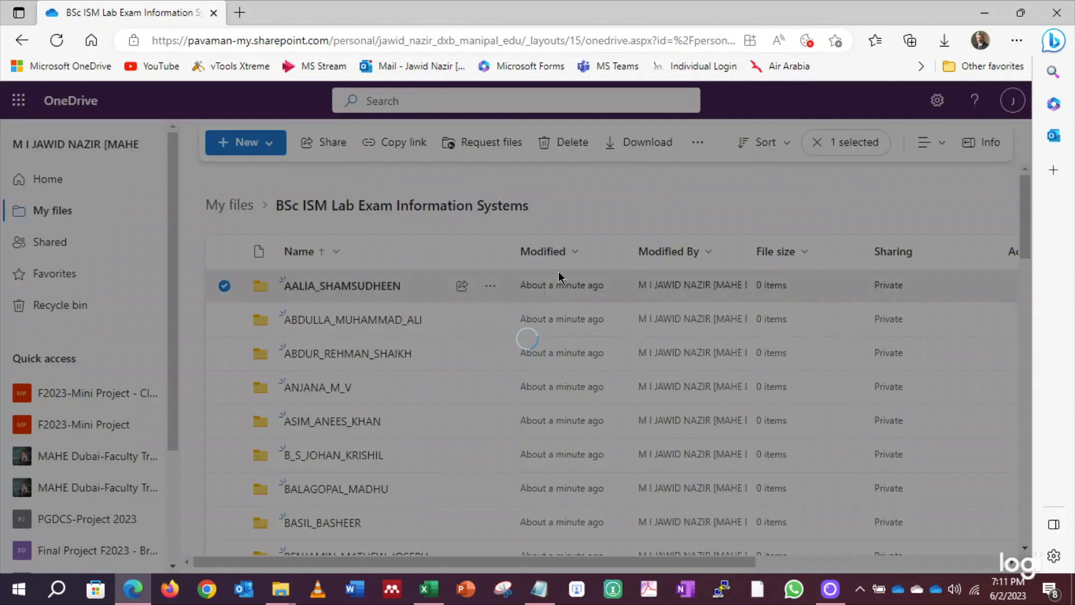
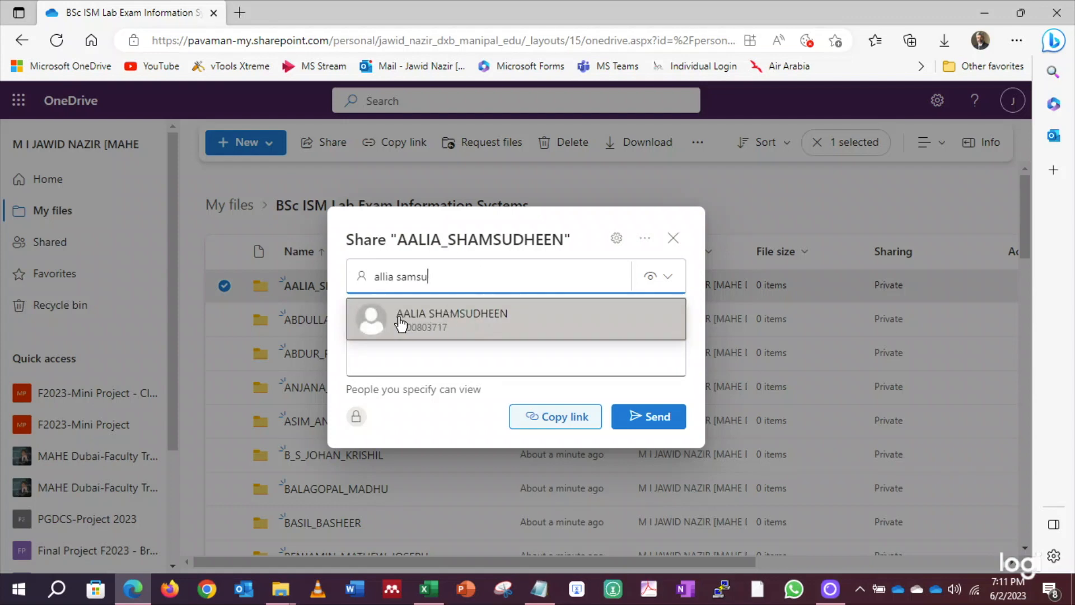
pyautogui.click(442, 316)
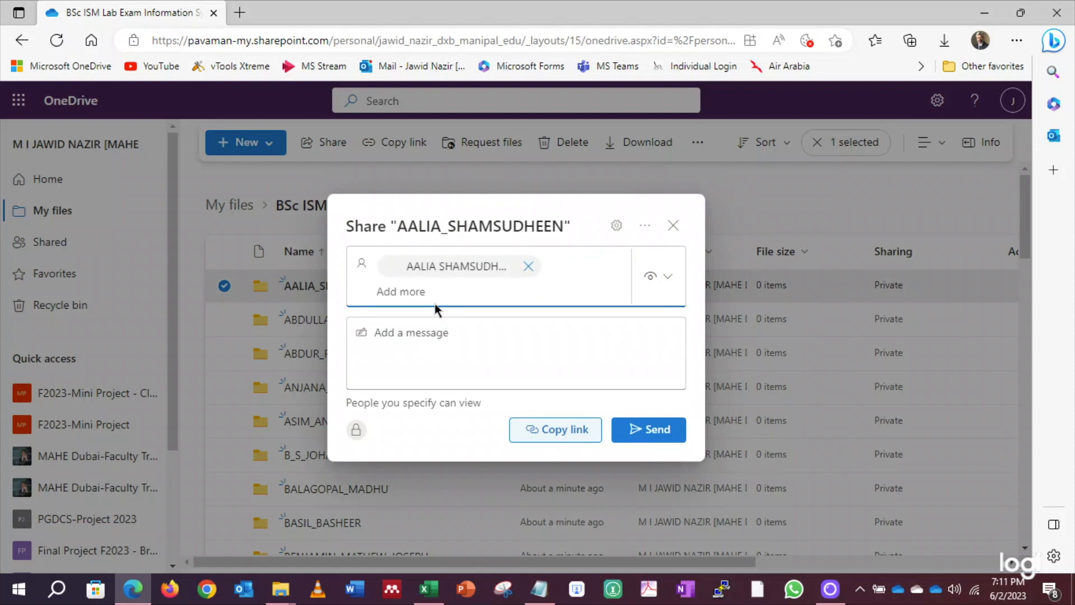
pyautogui.click(666, 284)
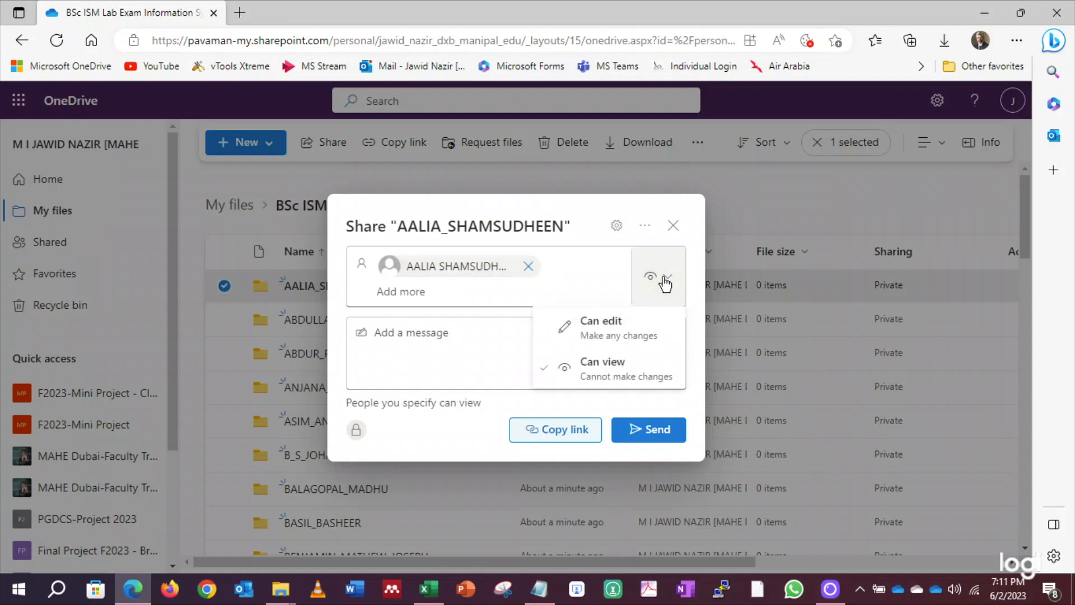
pyautogui.click(609, 326)
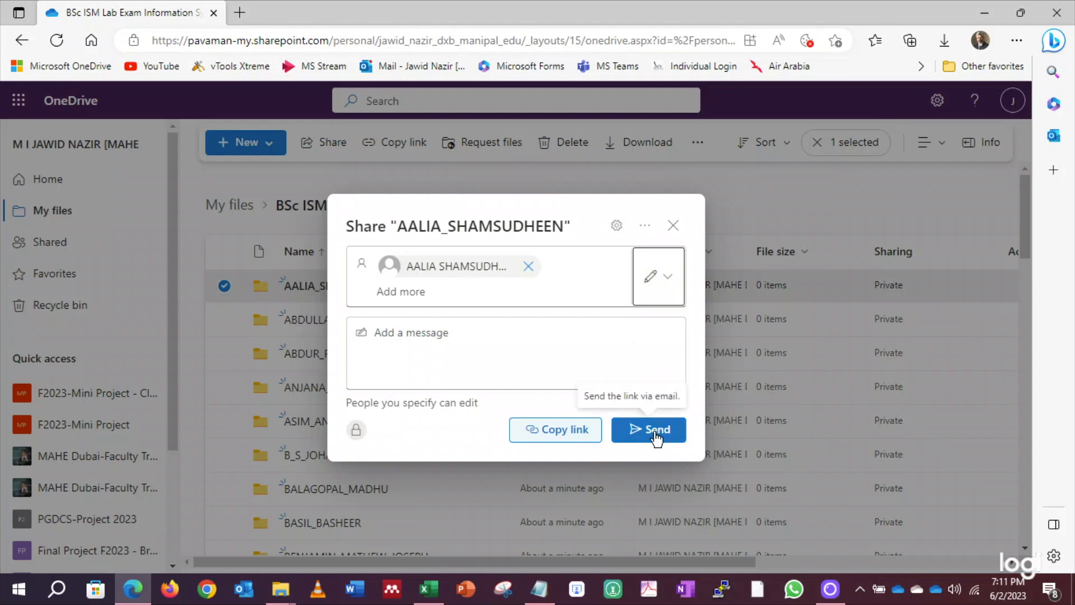
pyautogui.click(655, 435)
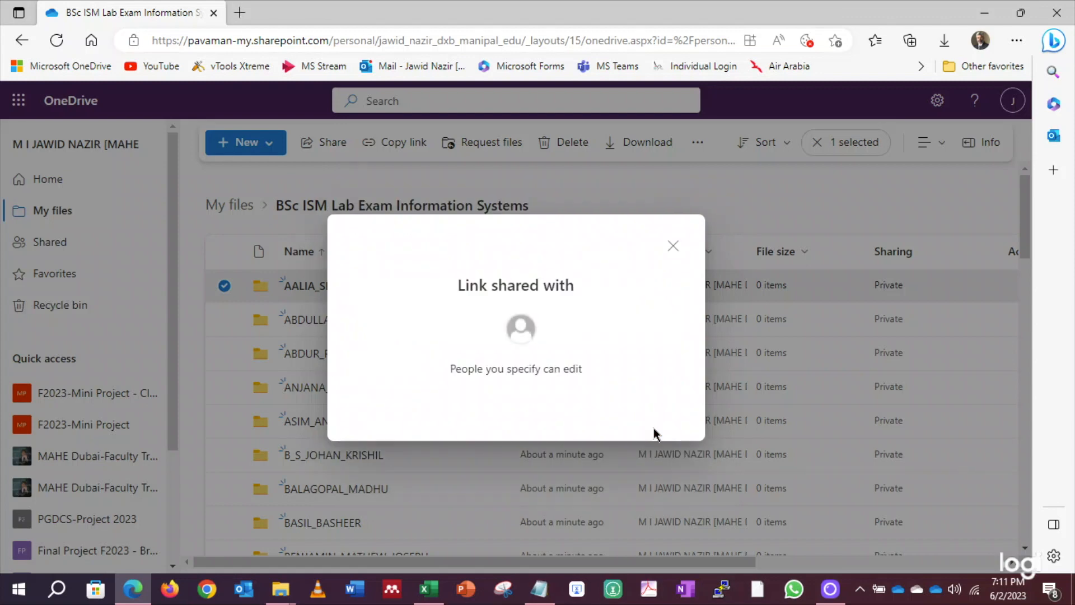
pyautogui.click(673, 246)
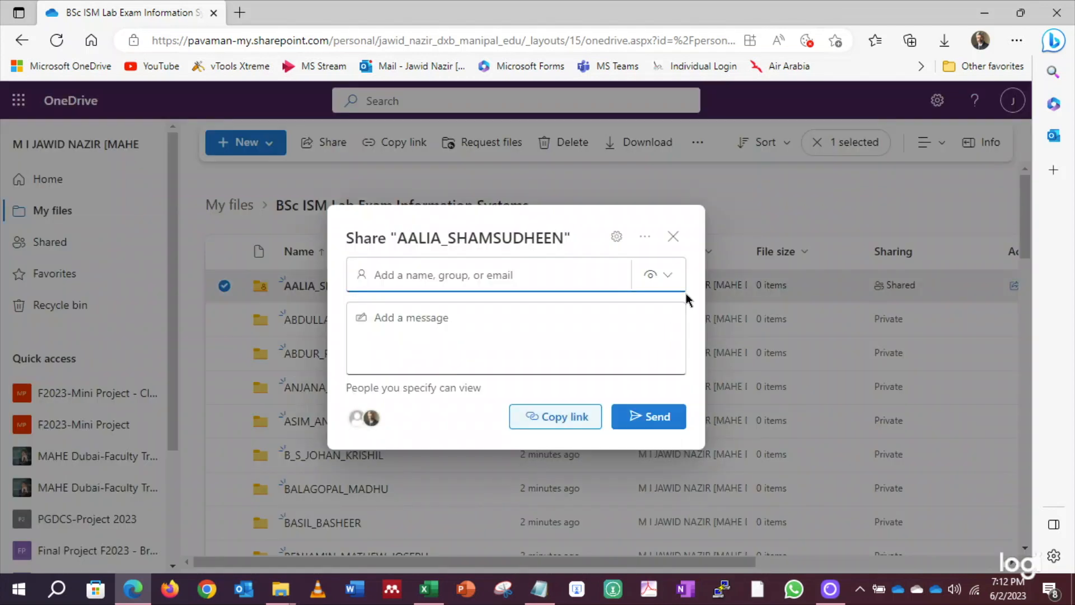
pyautogui.click(674, 237)
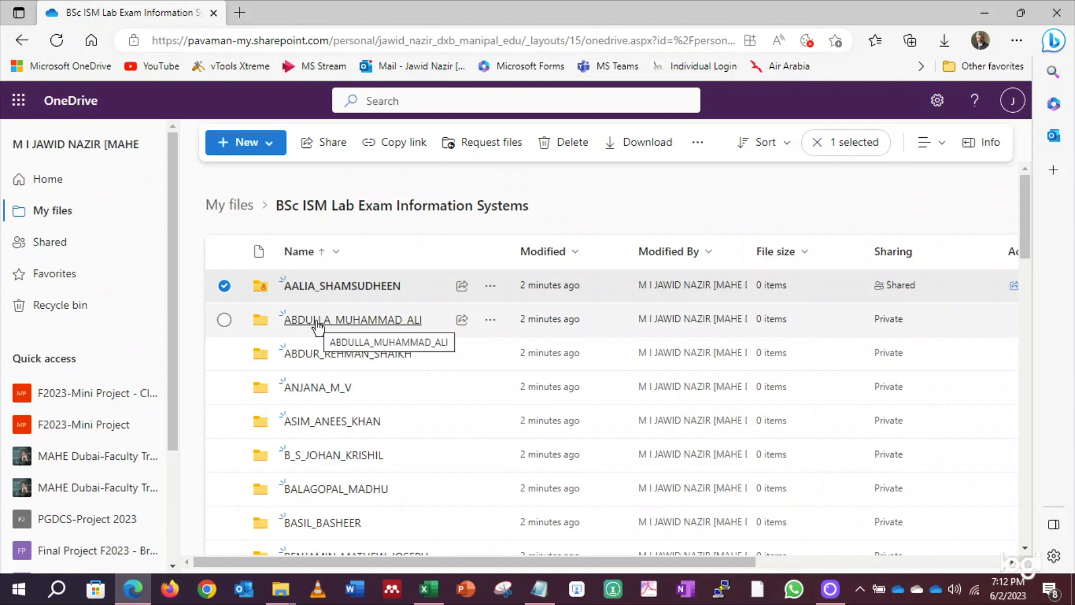
# Share the second student's folder with that student using Can edit permission
pyautogui.click(462, 320)
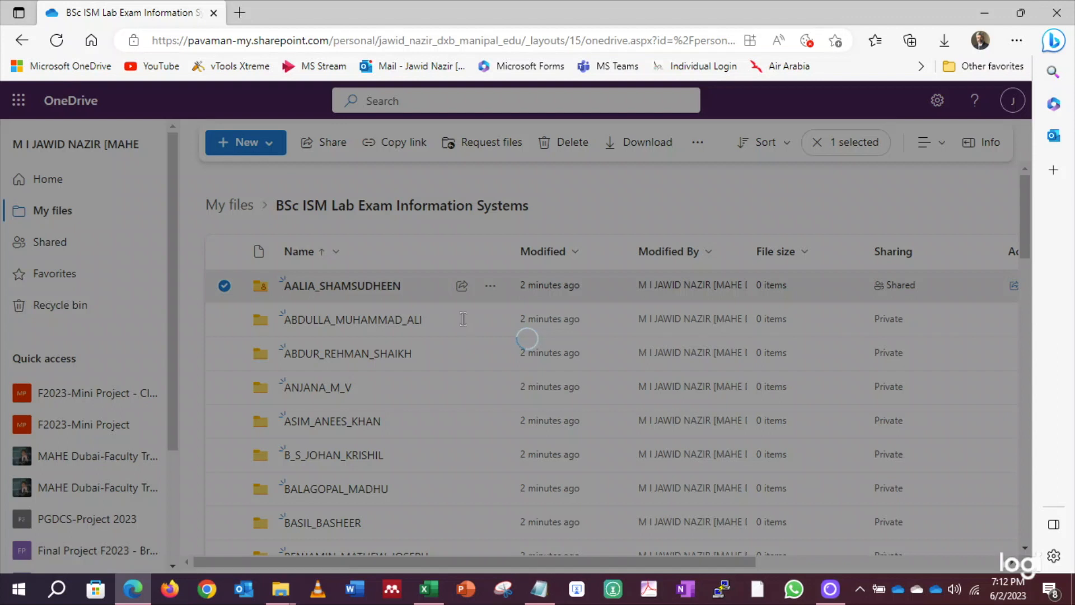
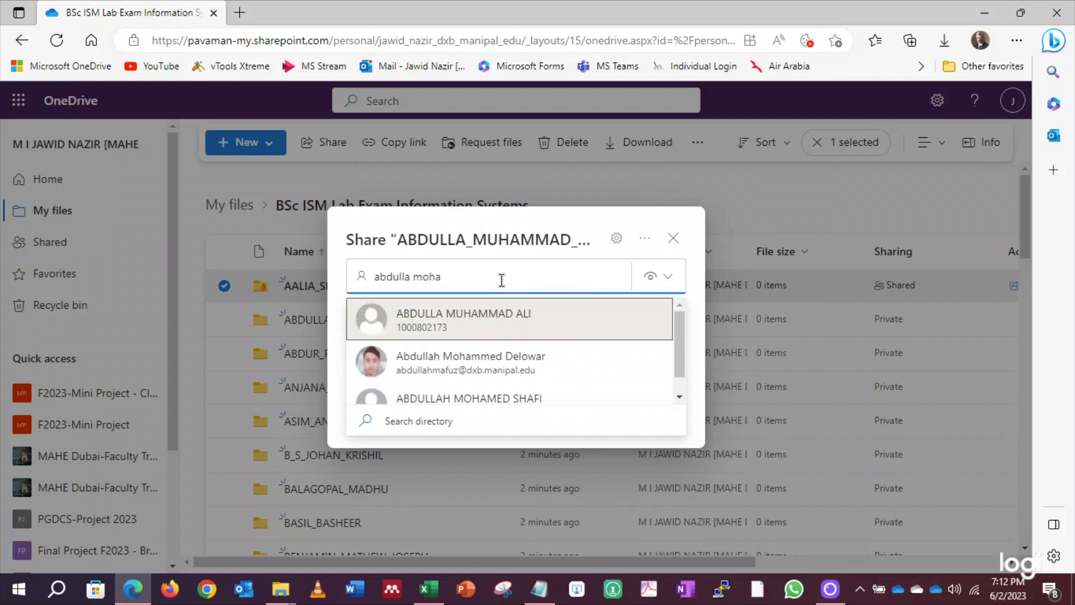
pyautogui.click(422, 322)
pyautogui.click(657, 281)
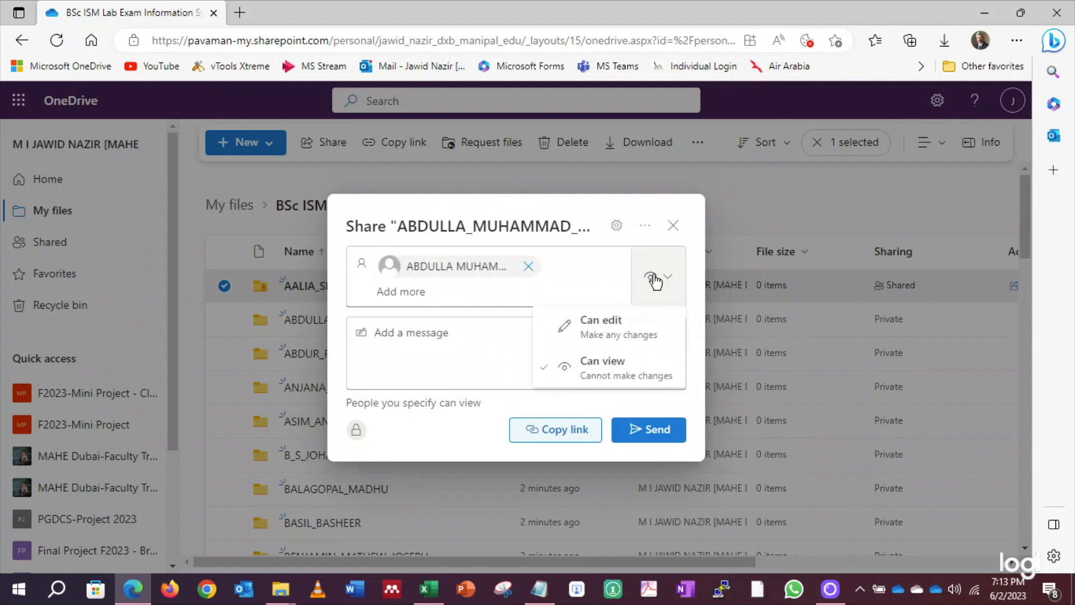
pyautogui.click(612, 323)
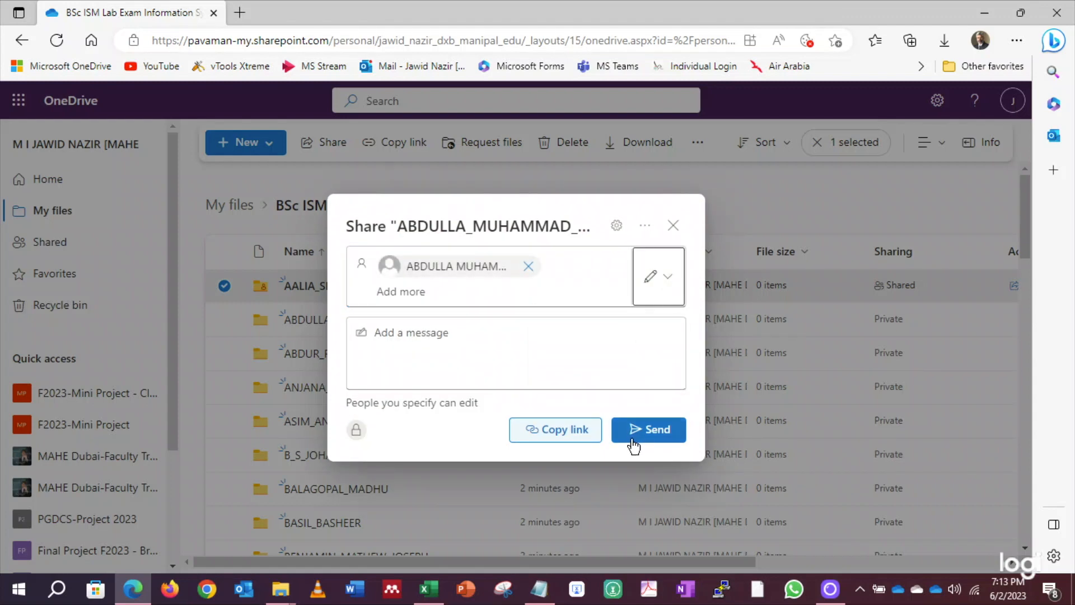
pyautogui.click(649, 430)
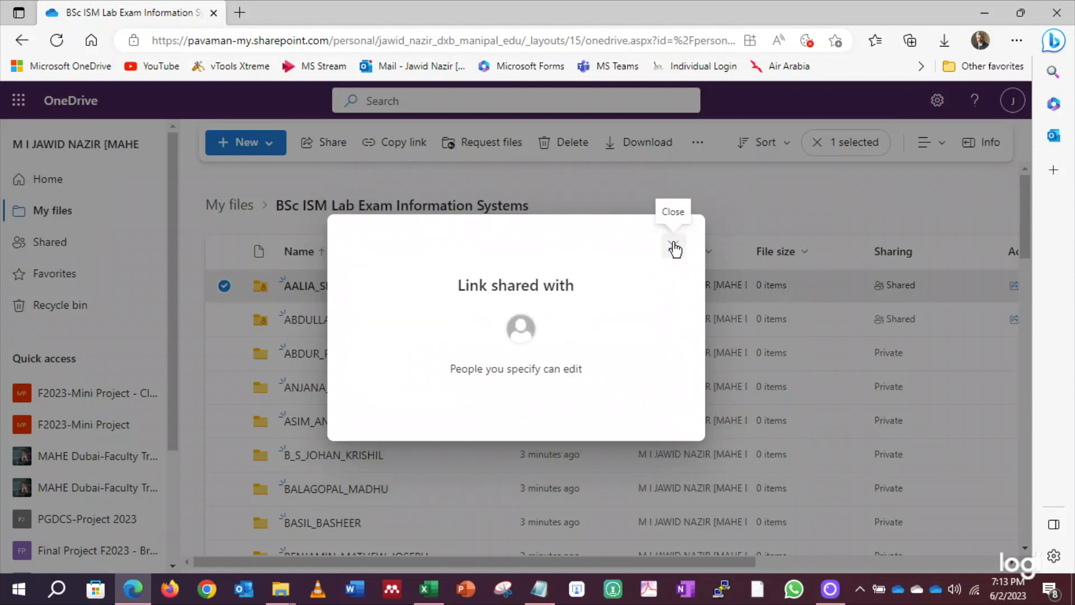
pyautogui.click(674, 246)
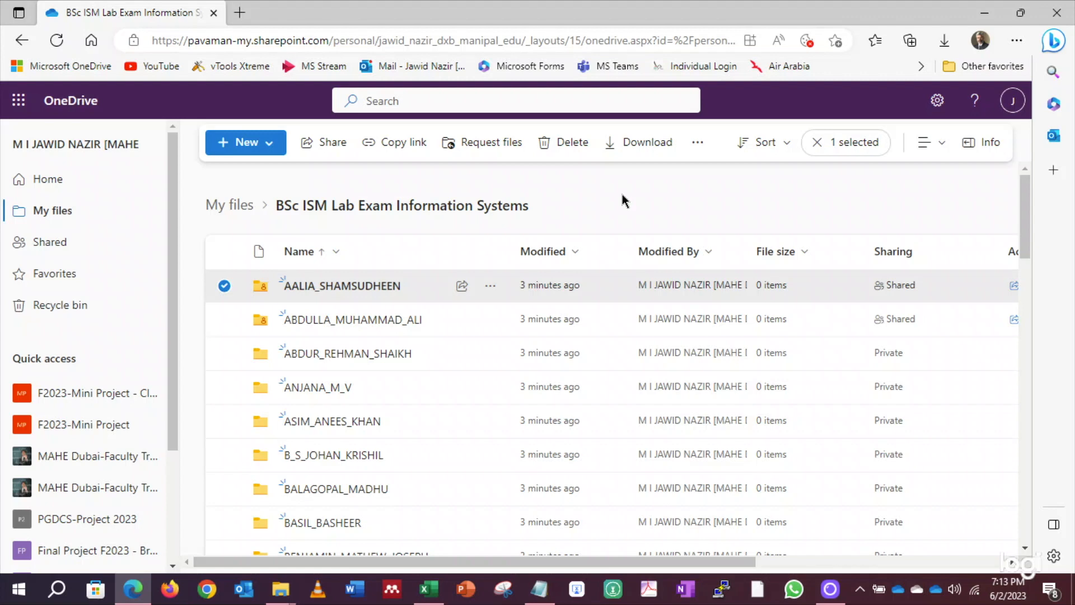
# Minimize the open windows and open the local BSc ISM Lab Exam Information Systems folder with its 47 items
pyautogui.click(984, 13)
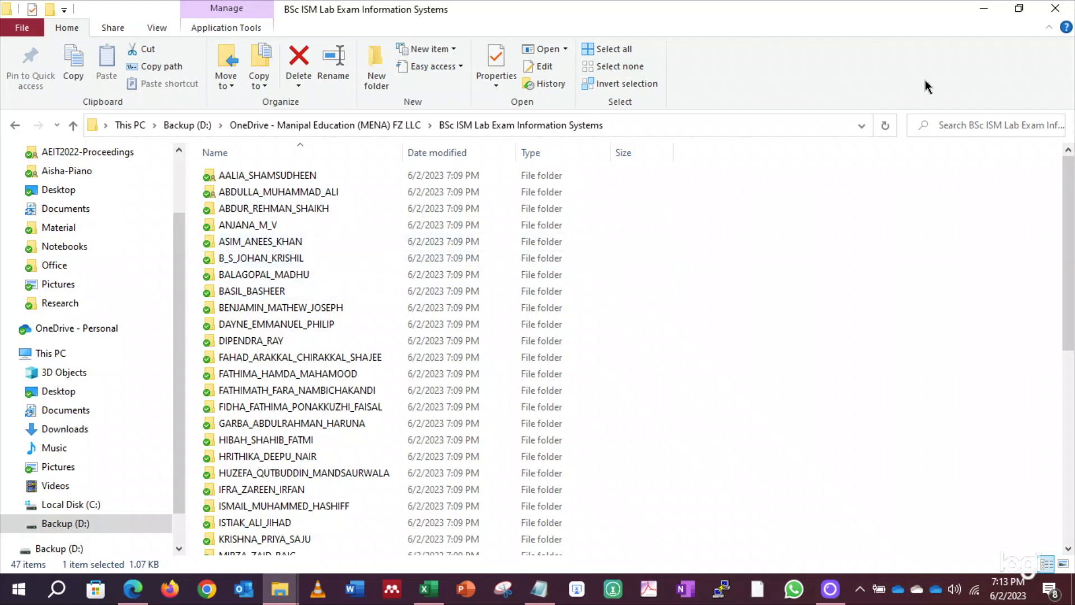
pyautogui.click(984, 14)
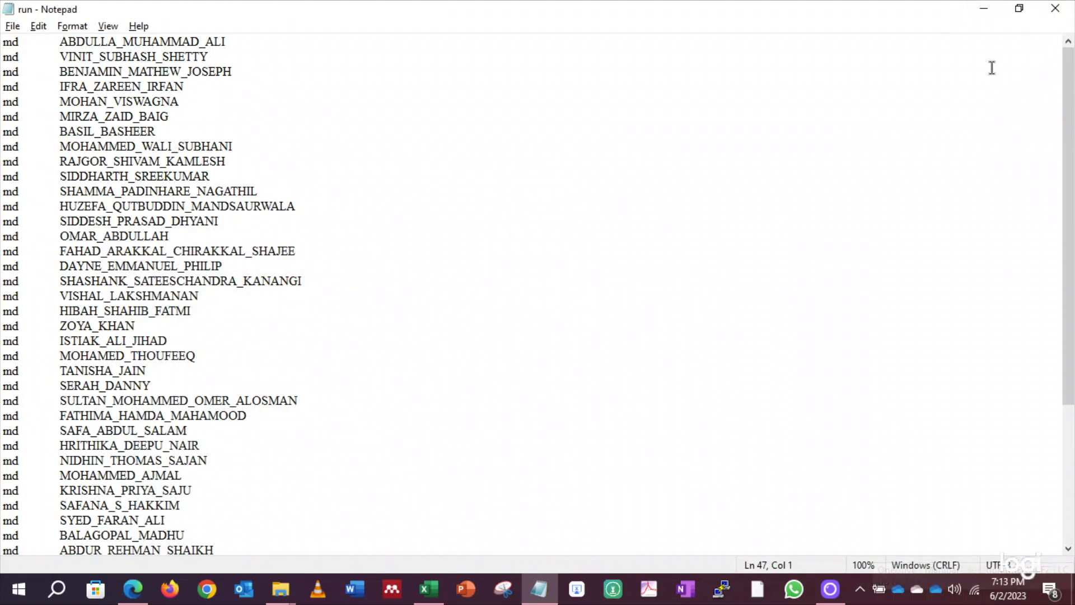
pyautogui.click(983, 11)
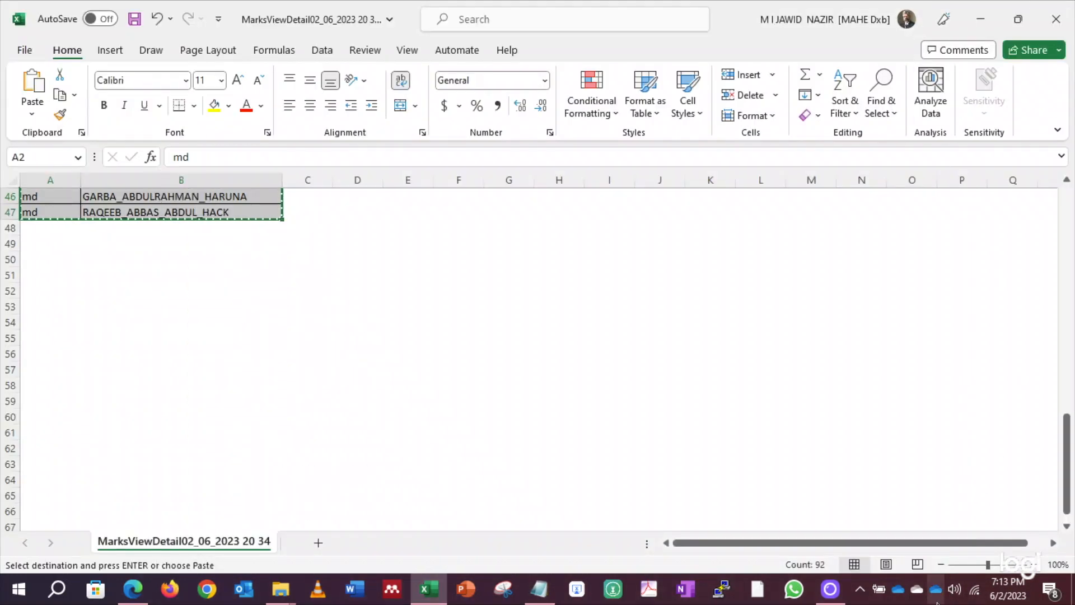
pyautogui.click(936, 590)
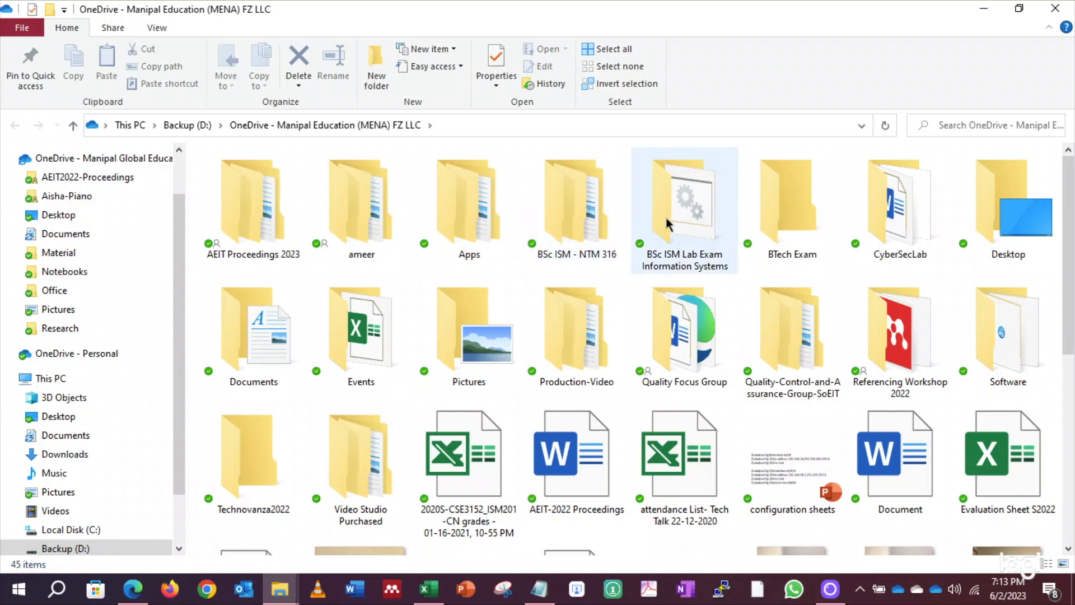
pyautogui.doubleClick(683, 202)
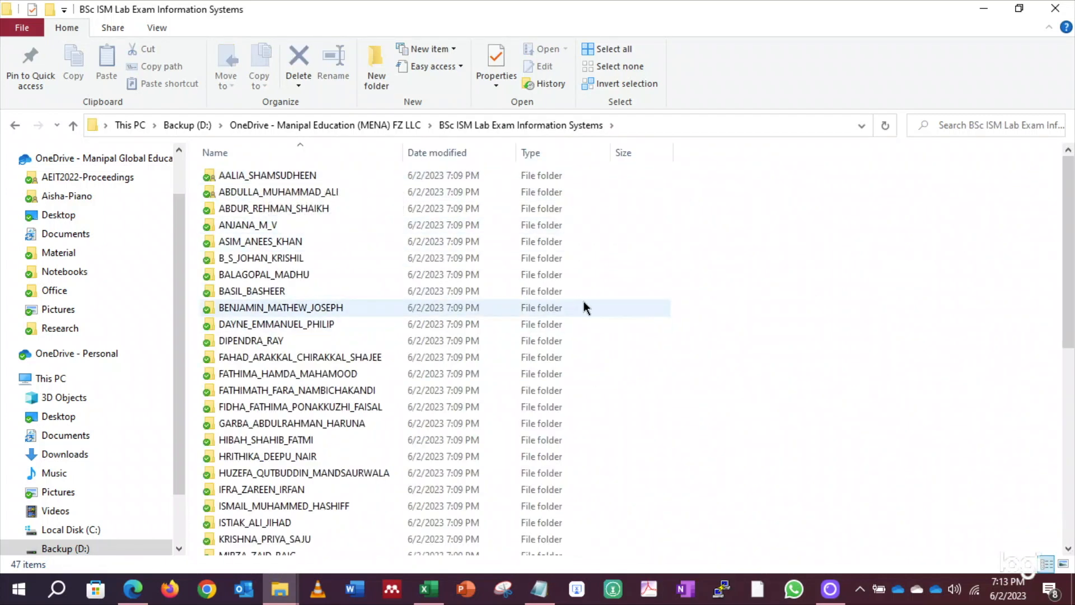
pyautogui.scroll(-8, 583, 300)
pyautogui.scroll(1, 601, 364)
pyautogui.scroll(7, 605, 371)
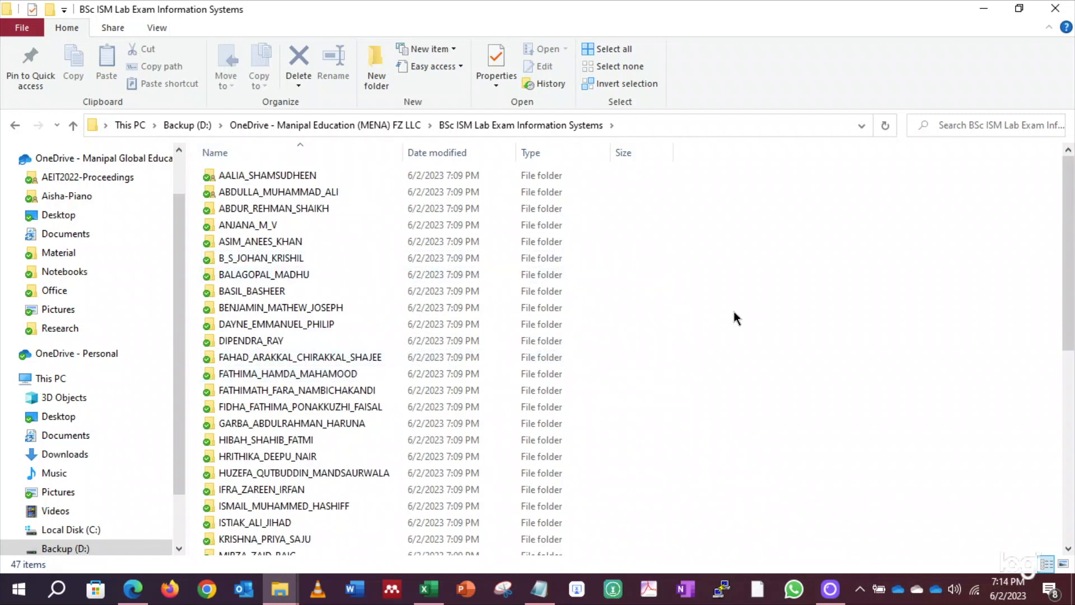
# Select all 47 student folders and cut them to the clipboard
pyautogui.hotkey('ctrl', 'a')
pyautogui.rightClick(304, 170)
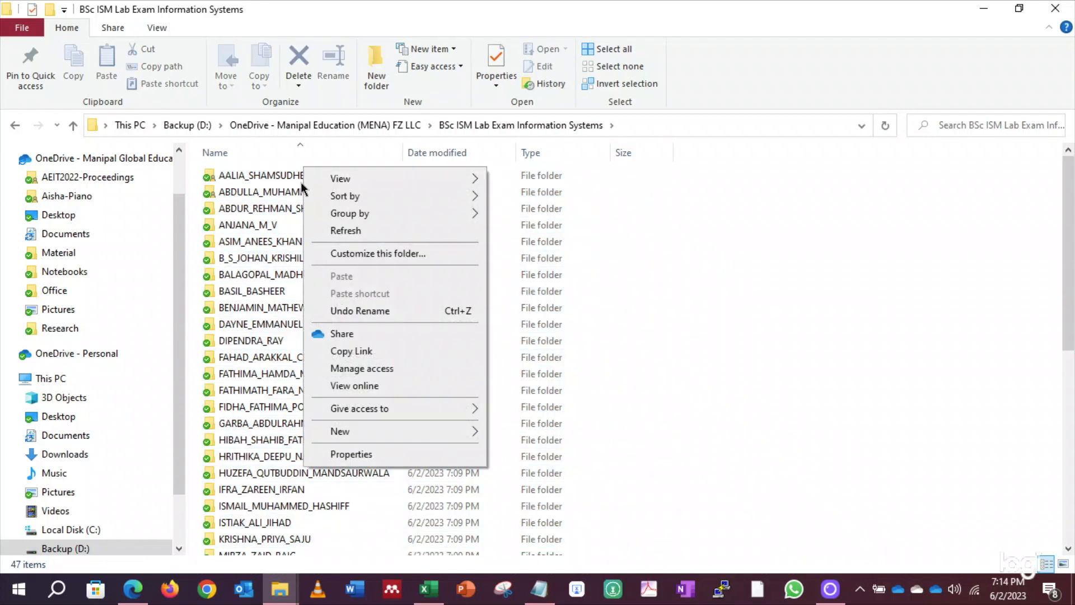
pyautogui.click(791, 287)
pyautogui.hotkey('ctrl', 'a')
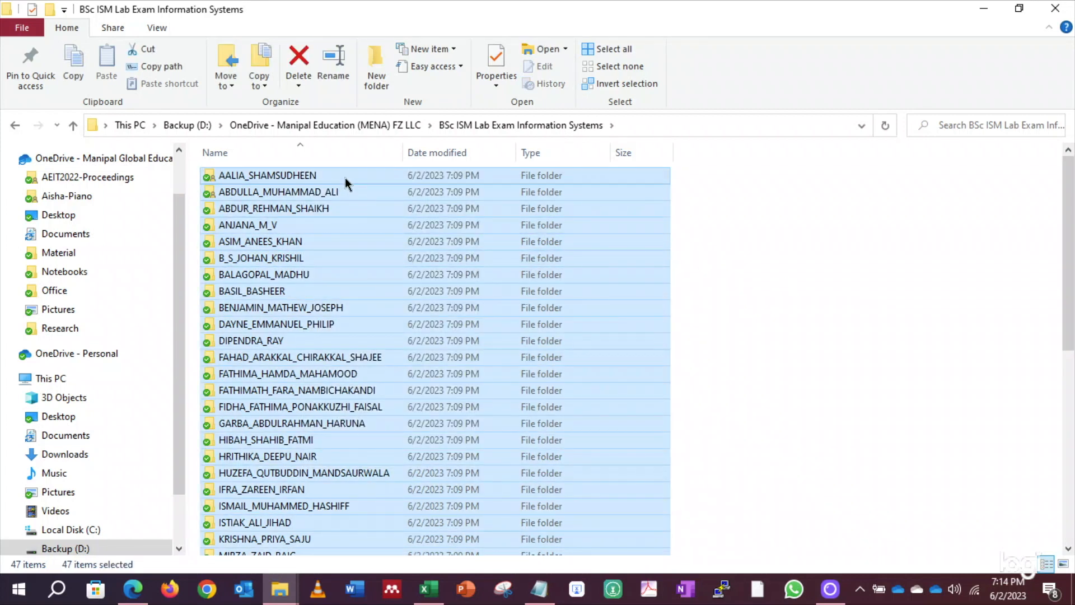
pyautogui.rightClick(345, 175)
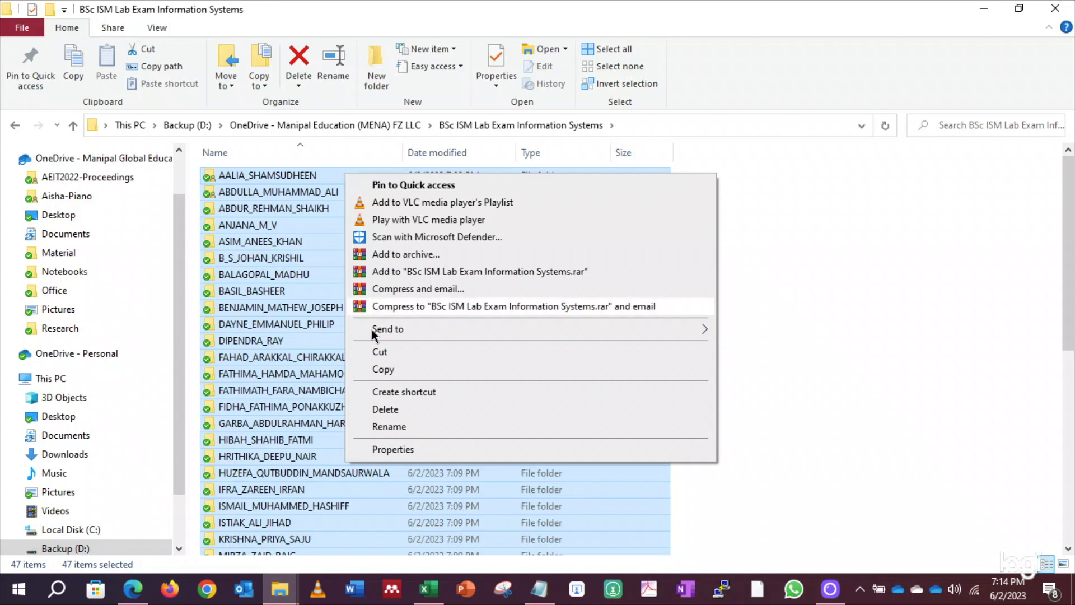
pyautogui.click(385, 377)
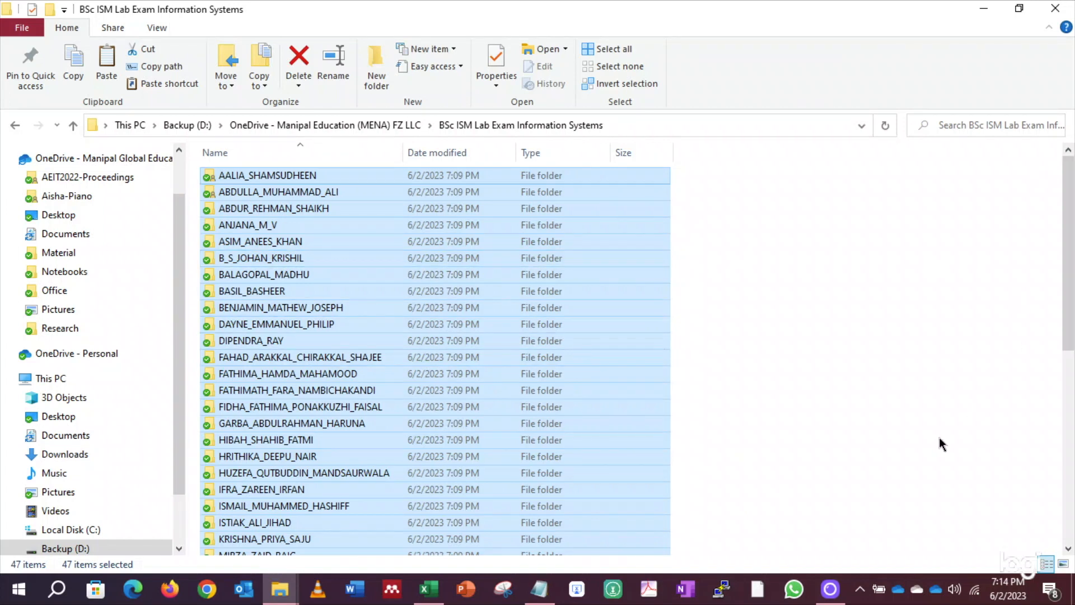
pyautogui.rightClick(295, 174)
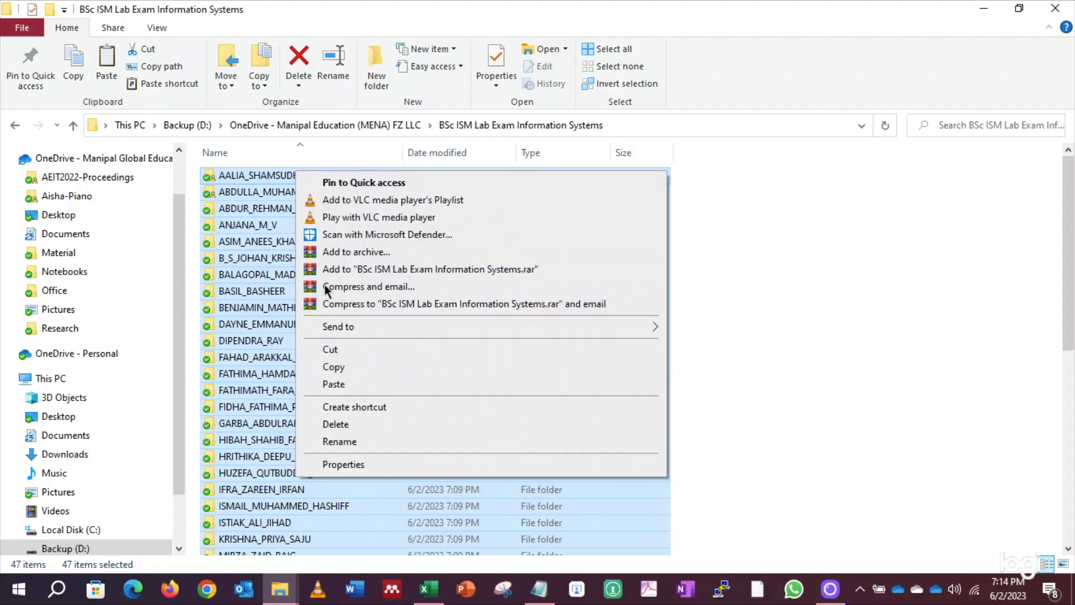
pyautogui.click(332, 349)
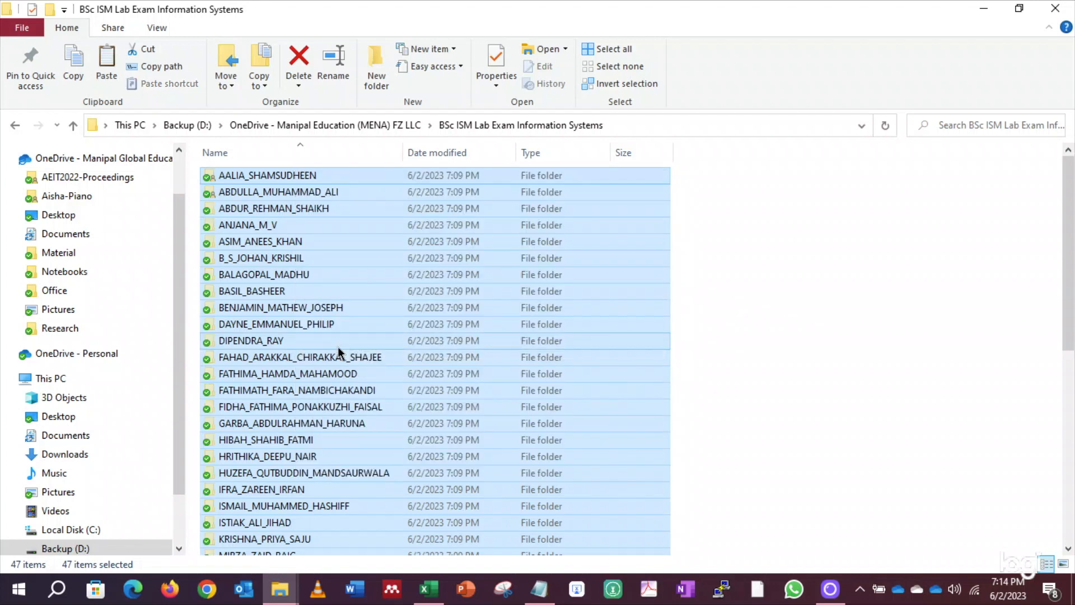
pyautogui.click(984, 9)
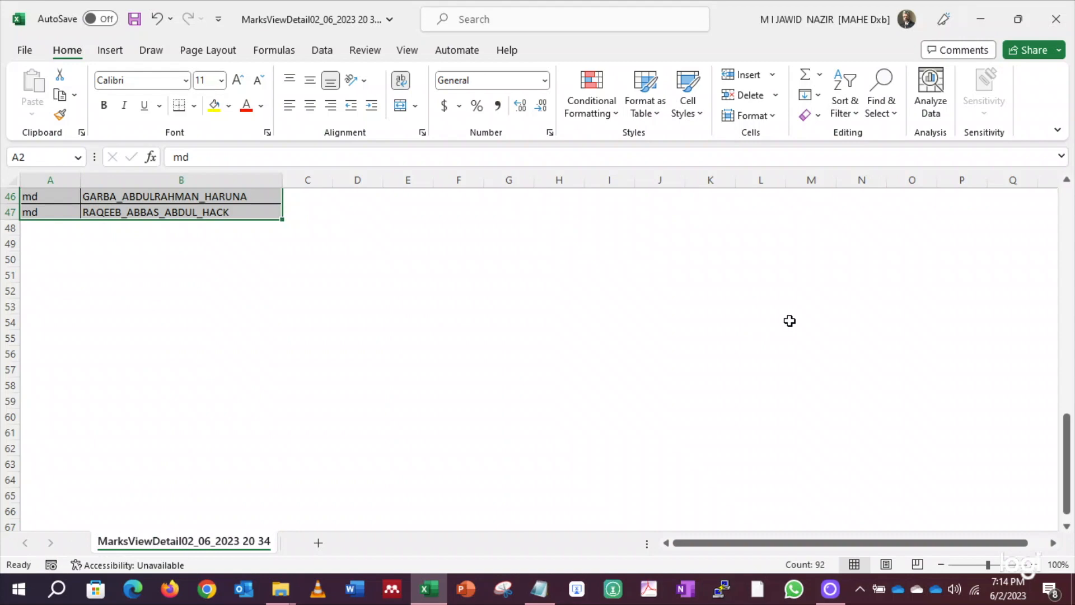
pyautogui.click(981, 19)
# Create a new desktop folder named 'Lab exam batch 1' and open it
pyautogui.press('super+d')
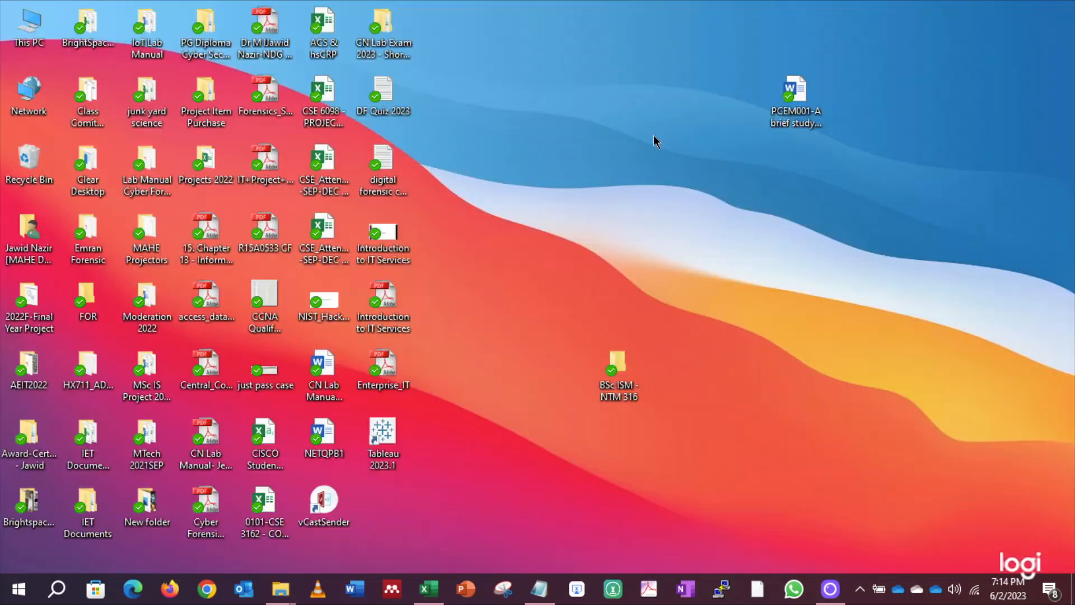
pyautogui.rightClick(669, 168)
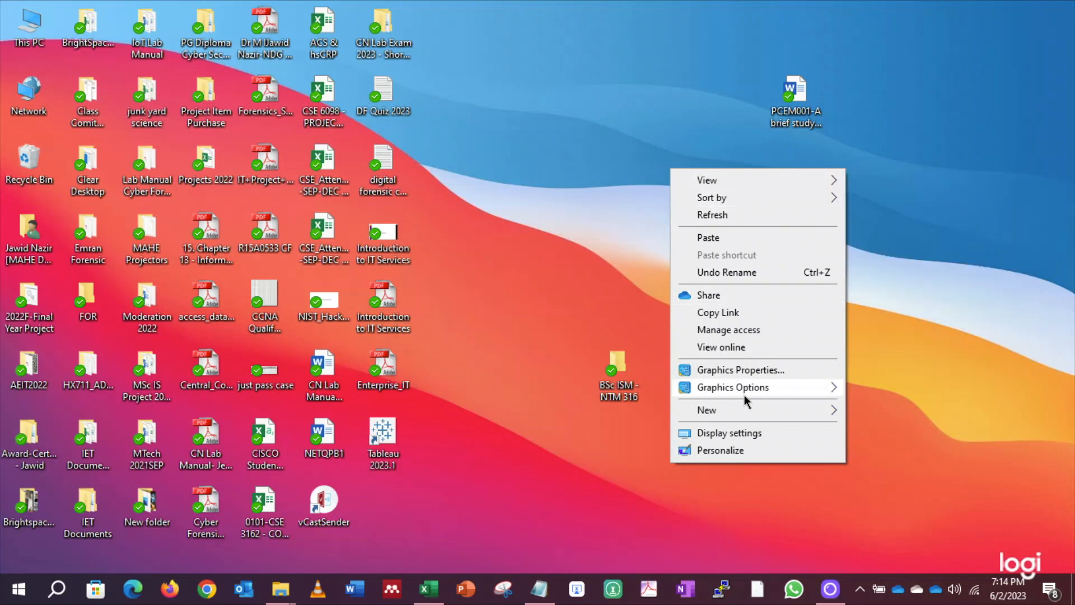
pyautogui.moveTo(744, 409)
pyautogui.click(890, 195)
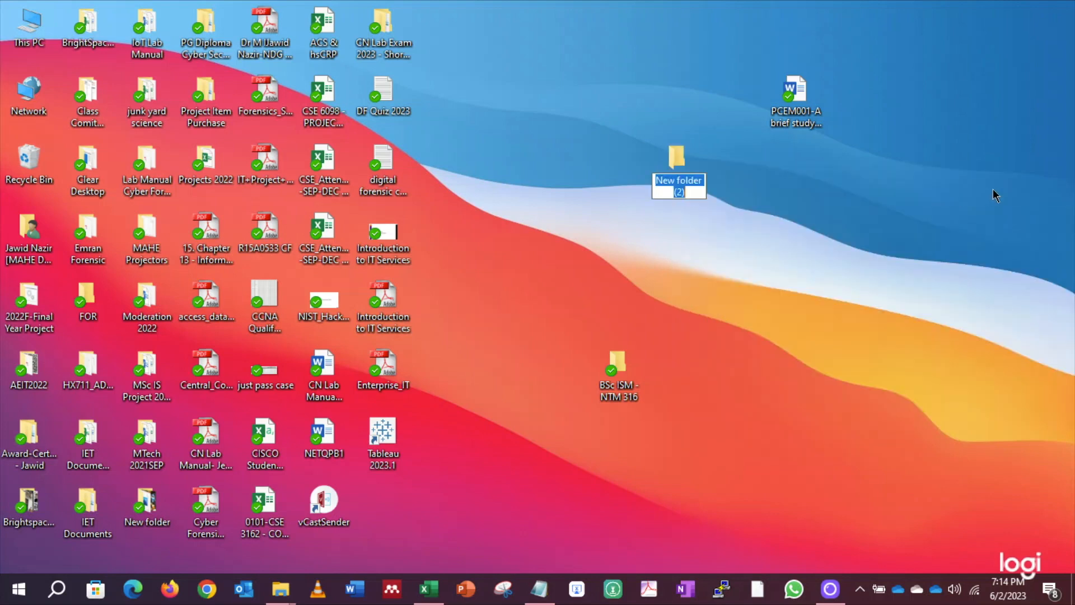
pyautogui.write('Lab')
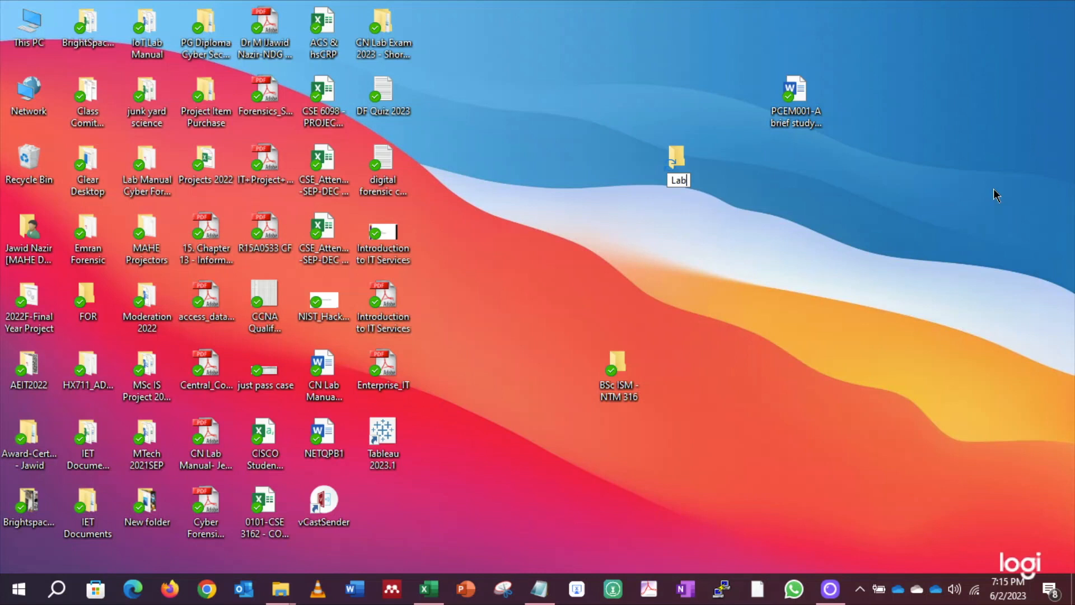
pyautogui.write(' exam batch 1')
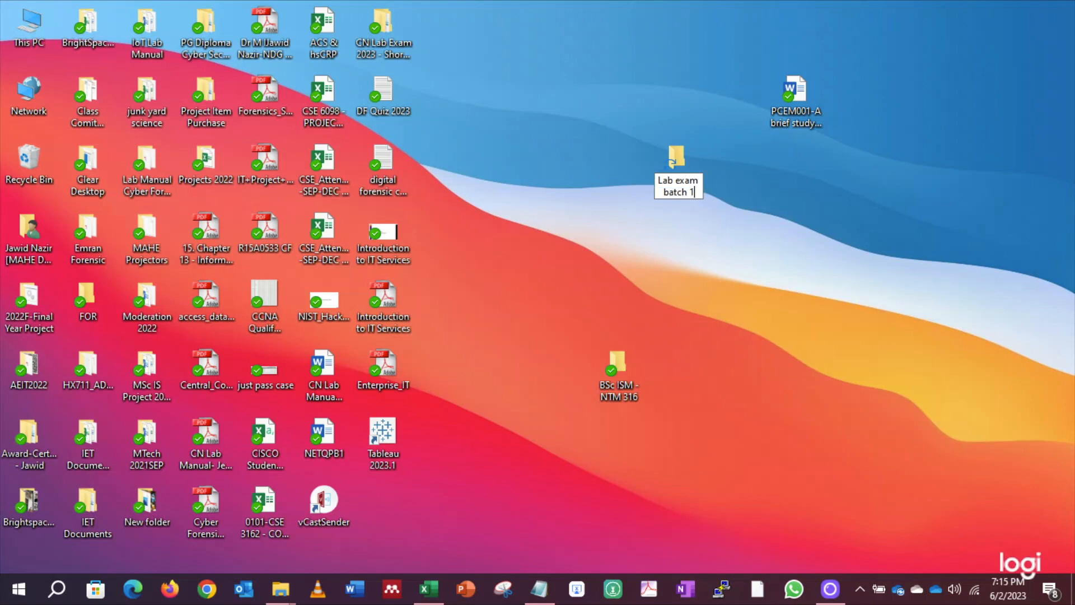
pyautogui.press('Return')
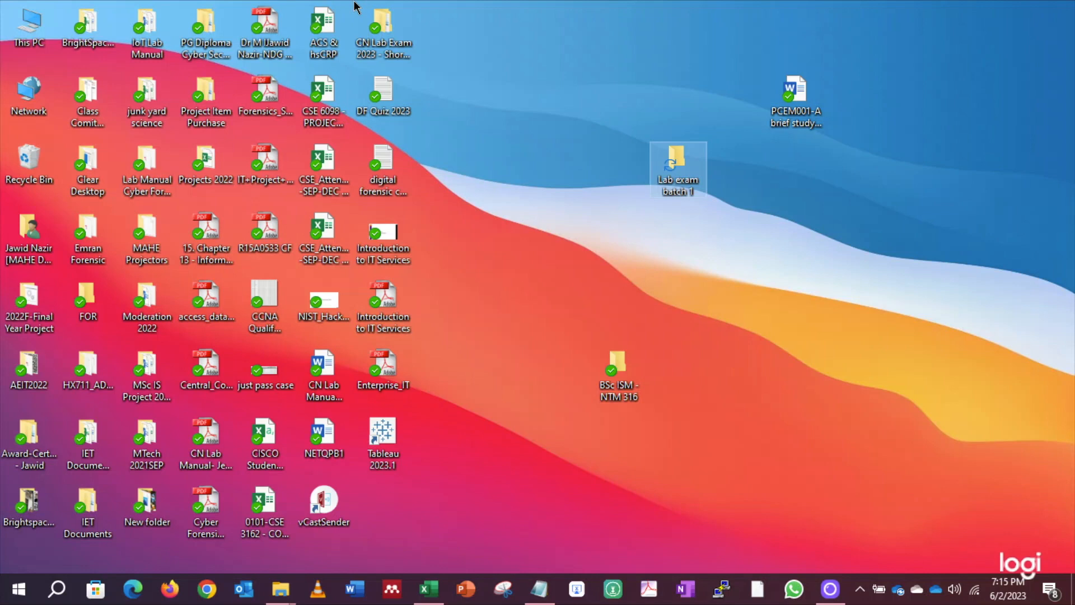
pyautogui.doubleClick(679, 152)
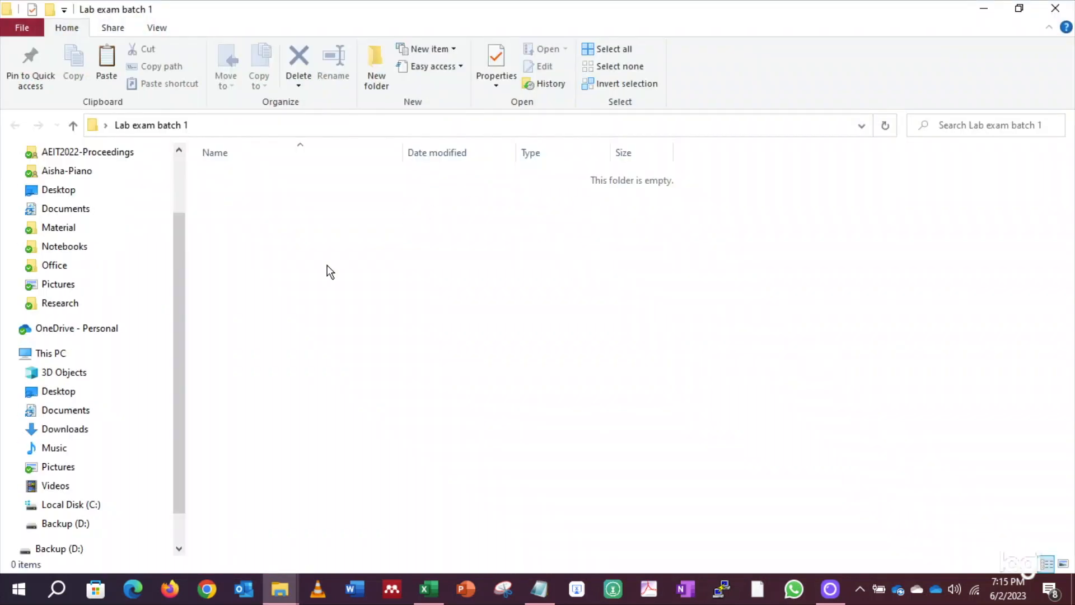
# Paste the 47 student folders into Lab exam batch 1, then reopen the emptied exam folder
pyautogui.rightClick(329, 267)
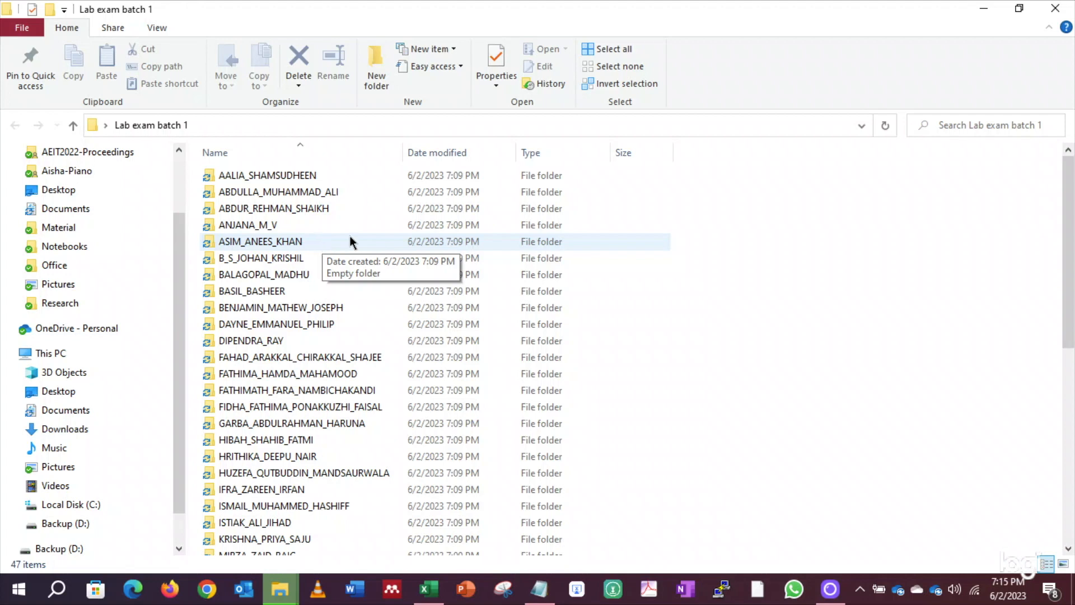
pyautogui.click(984, 8)
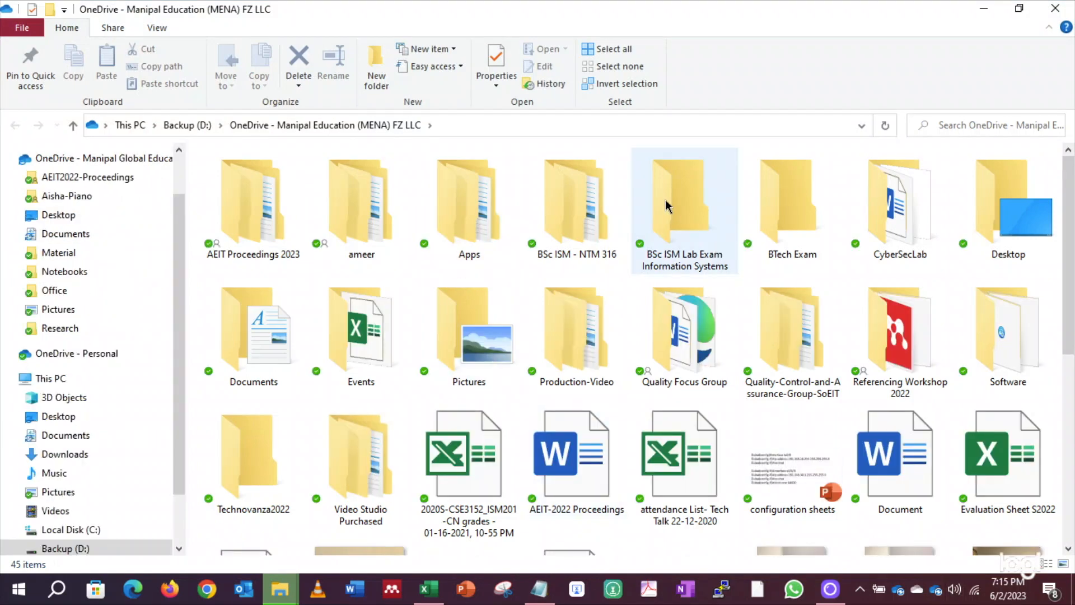
pyautogui.doubleClick(672, 198)
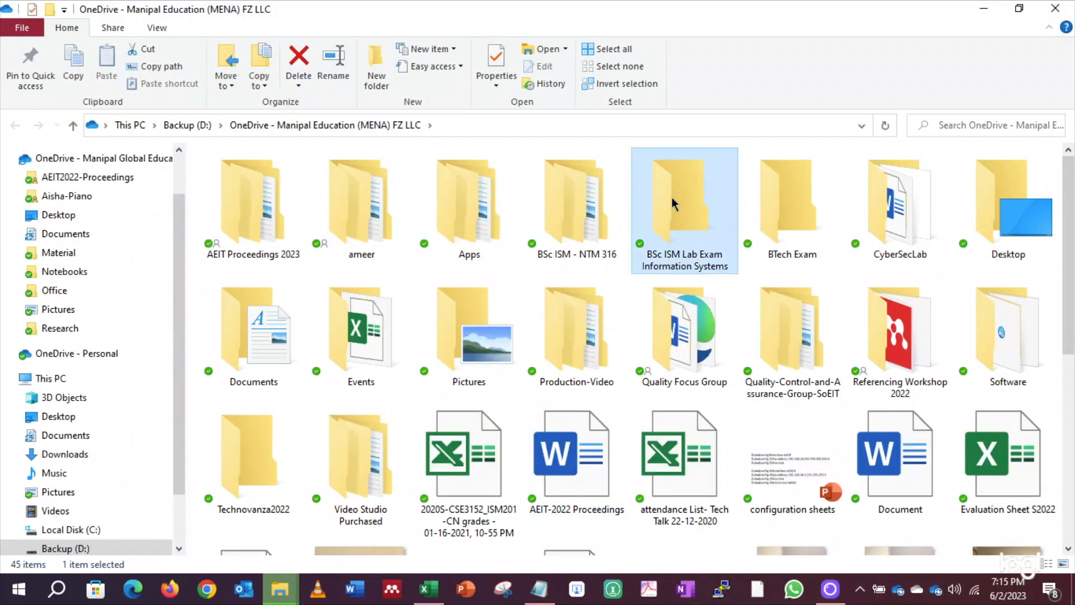